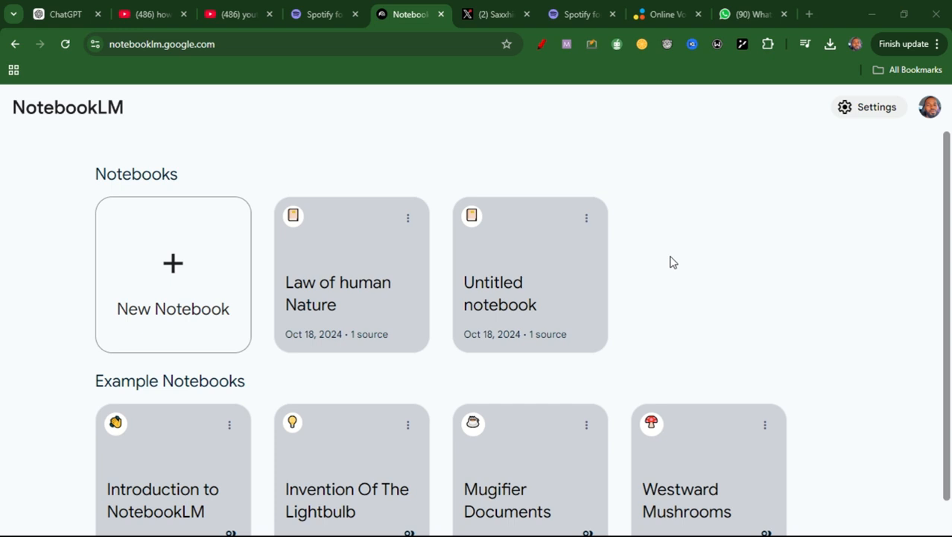
- Open the notebook guide of the Law of human Nature notebook and sample its audio overview from the start, pausing after a few seconds
scroll(949, 299, "down", 1)
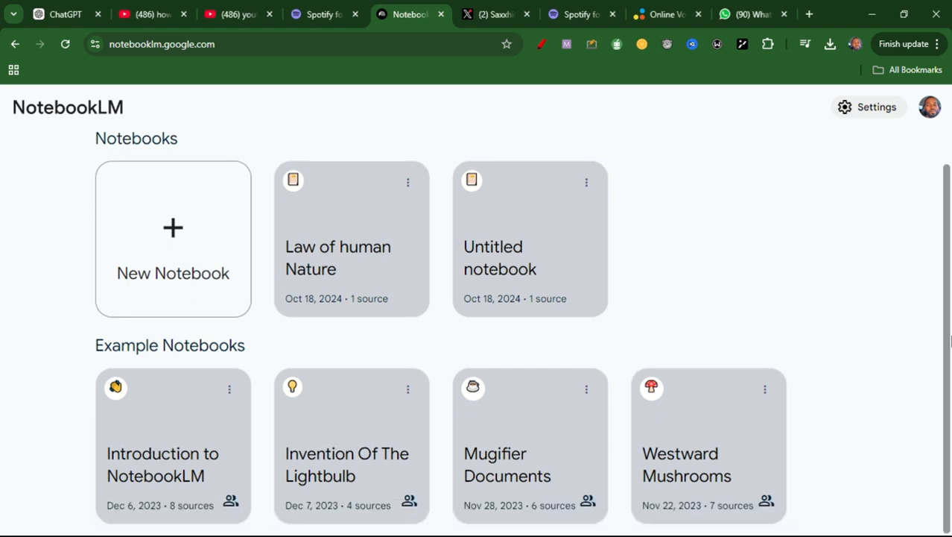
scroll(948, 260, "up", 1)
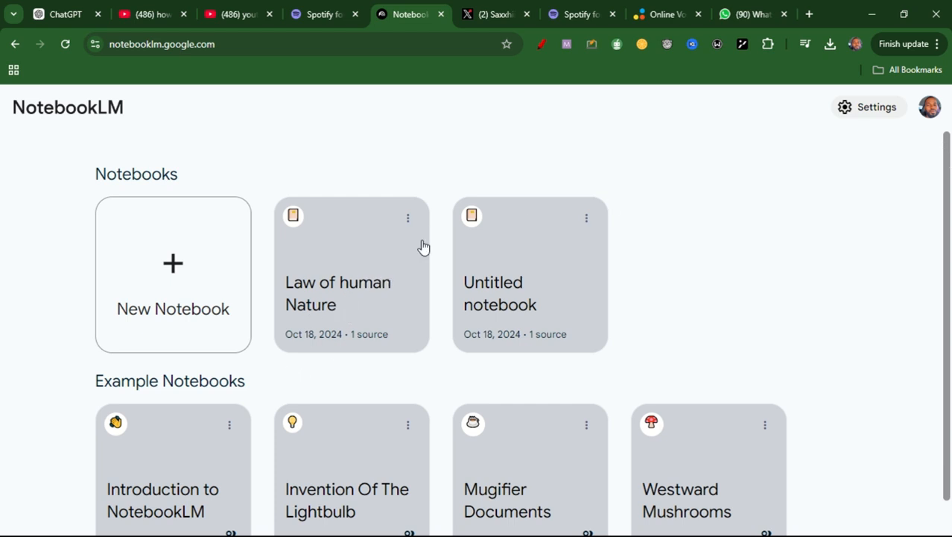
left_click(346, 296)
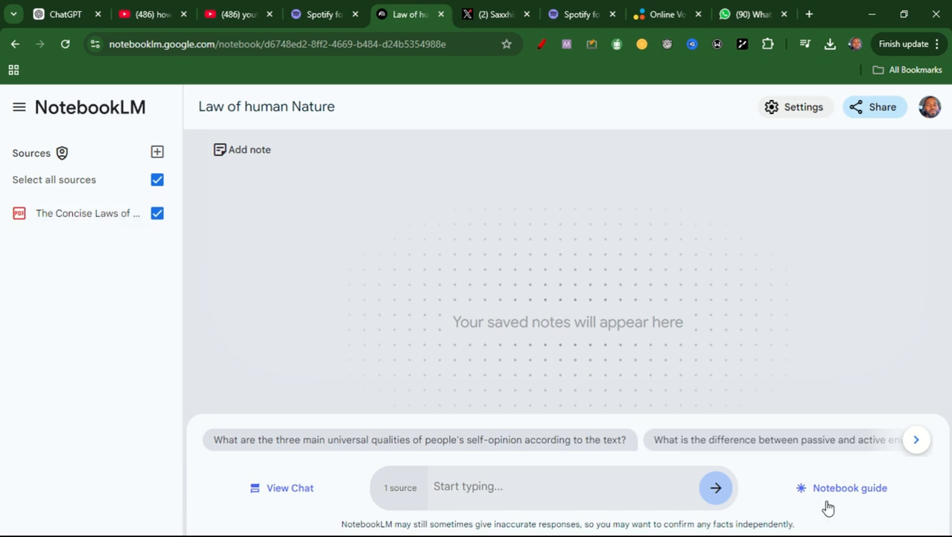
left_click(850, 488)
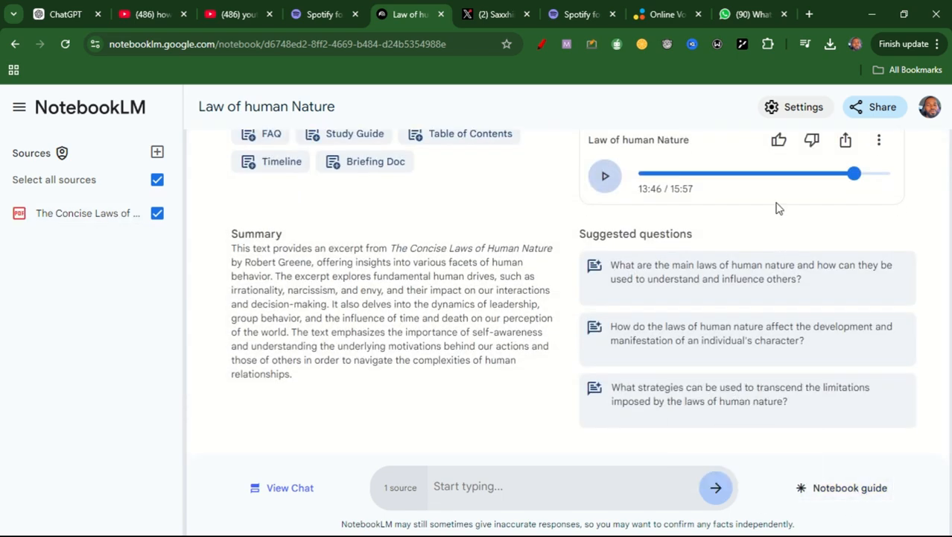
left_click_drag(855, 177, 639, 174)
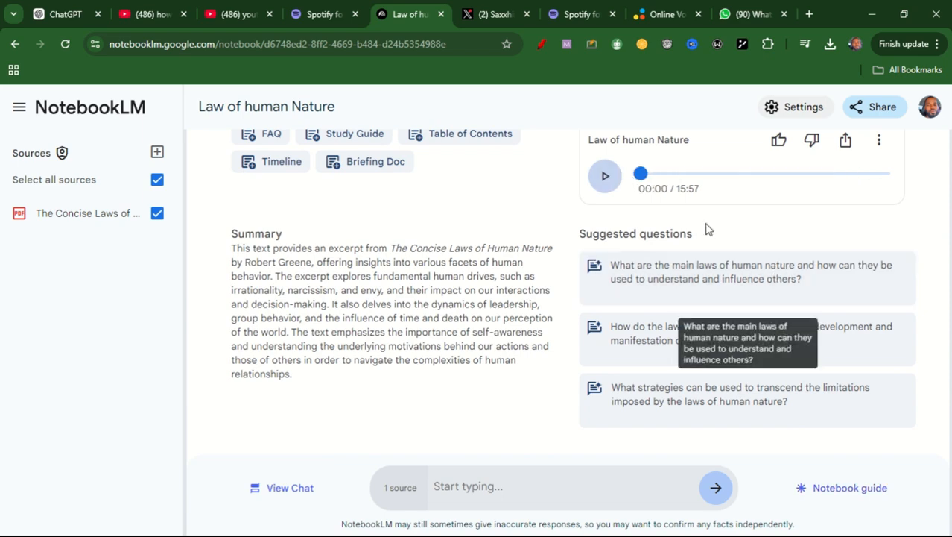
left_click(605, 179)
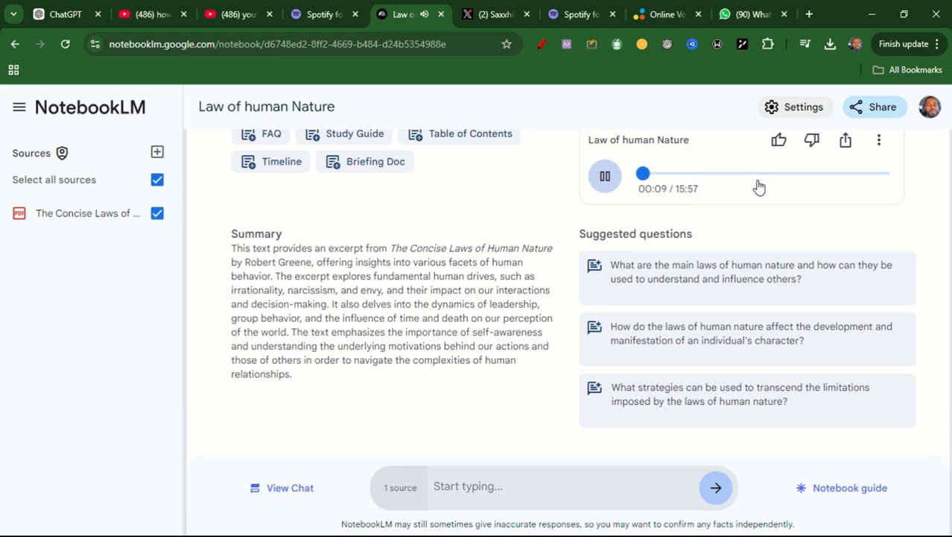
left_click(606, 181)
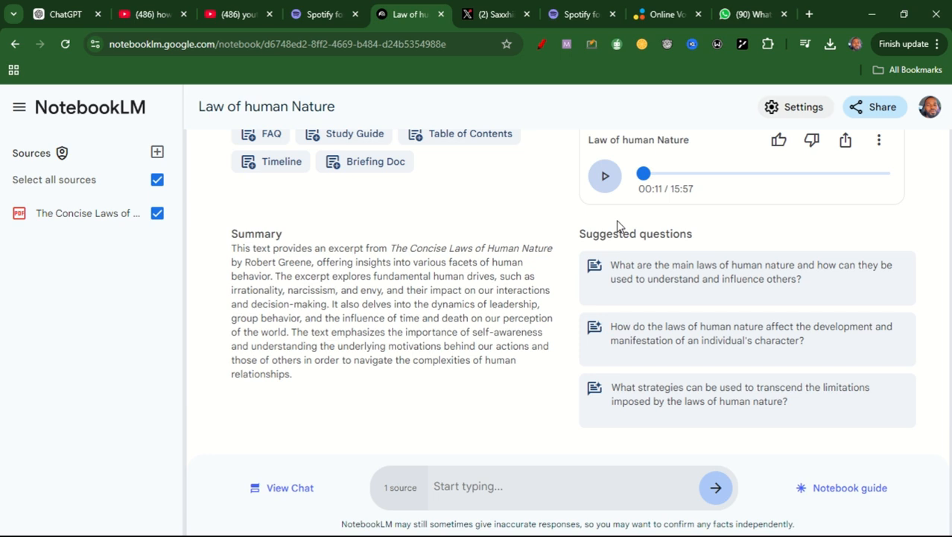
- Create a new notebook and upload the PDF "The 5 Second Rule_ Transform your Life, Work, and Confidence" from Downloads as its source
left_click(87, 113)
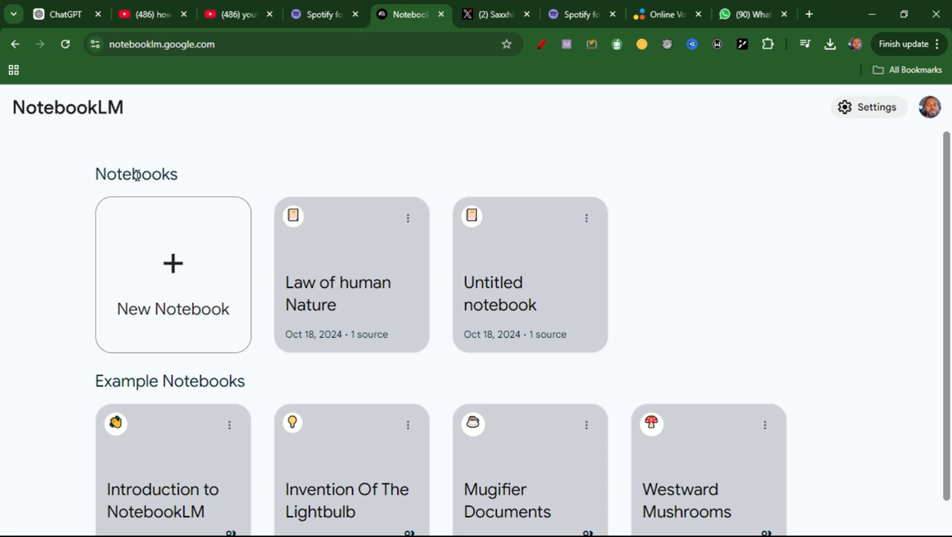
left_click(178, 273)
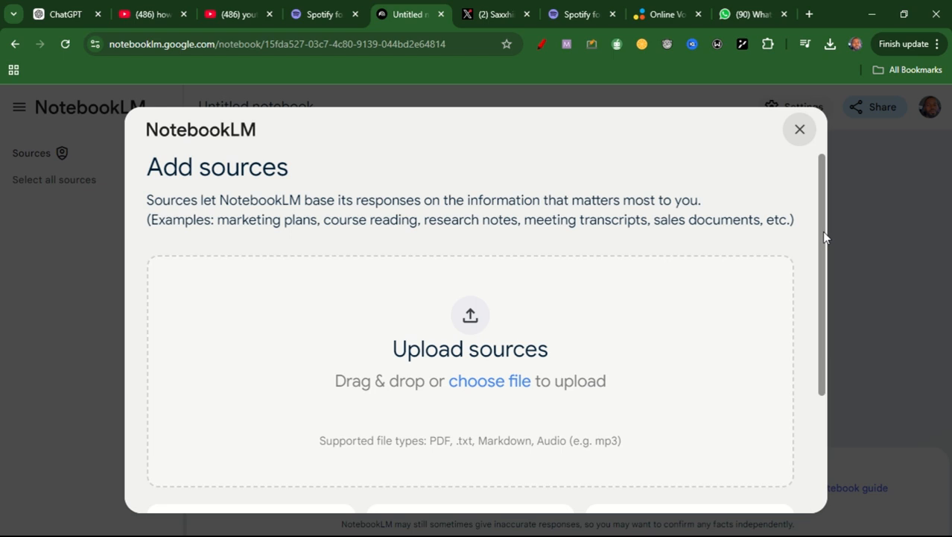
left_click(483, 388)
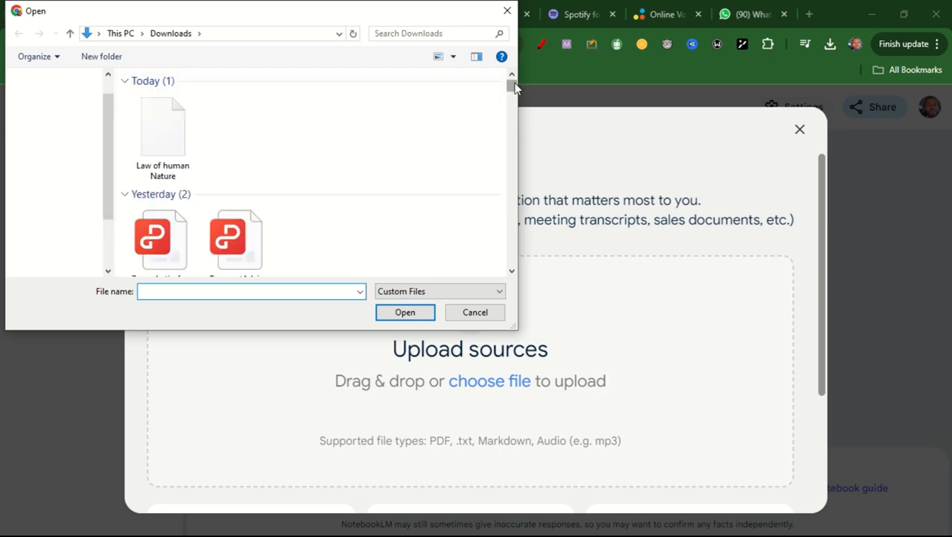
left_click_drag(514, 87, 511, 248)
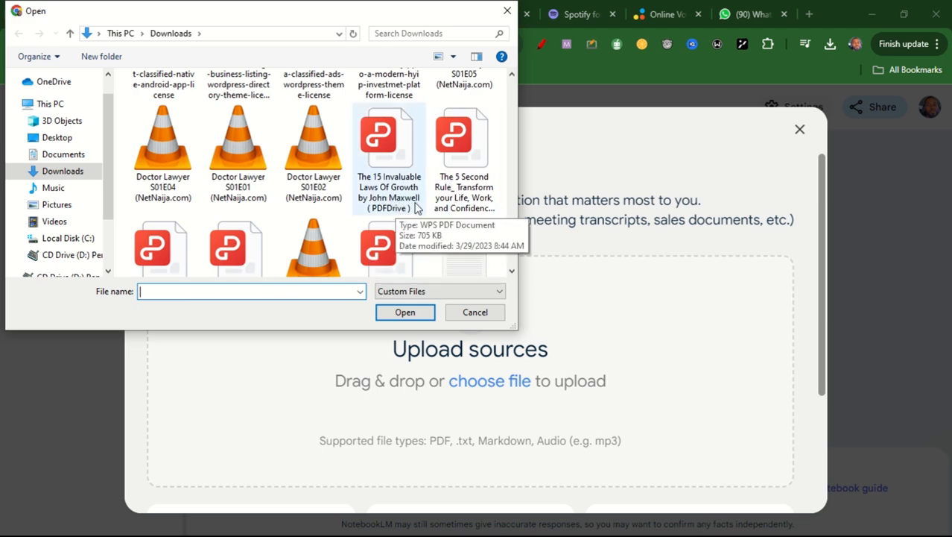
left_click(458, 181)
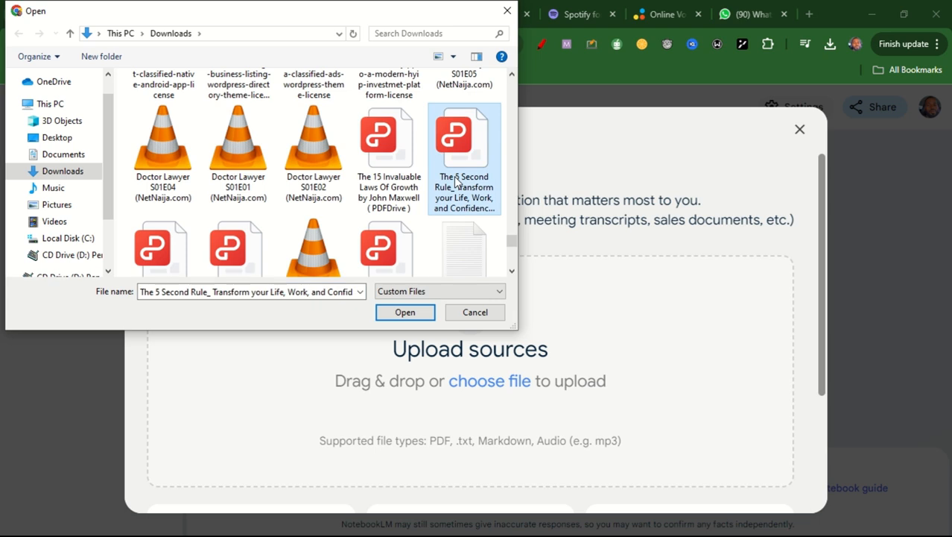
left_click(418, 319)
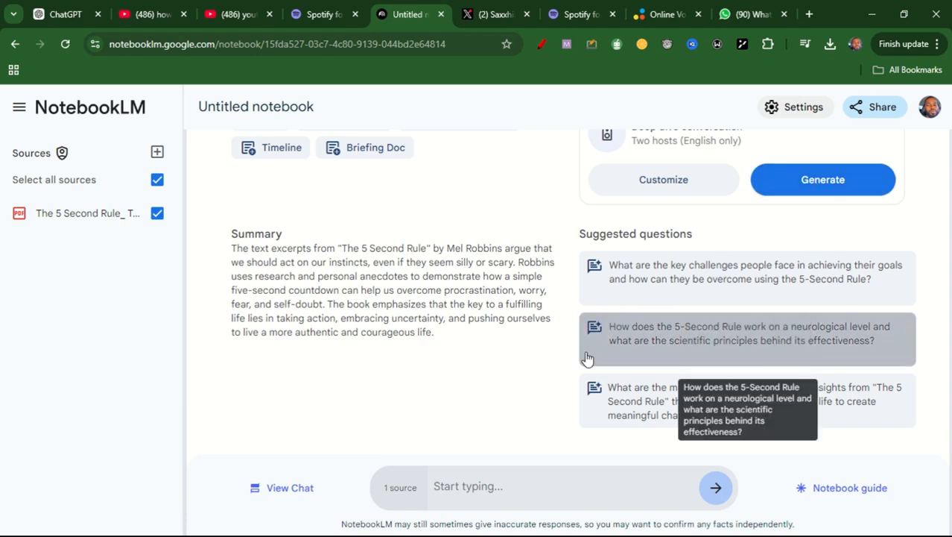
- Generate the deep dive conversation audio overview for the uploaded book and preview its opening seconds
key("F11")
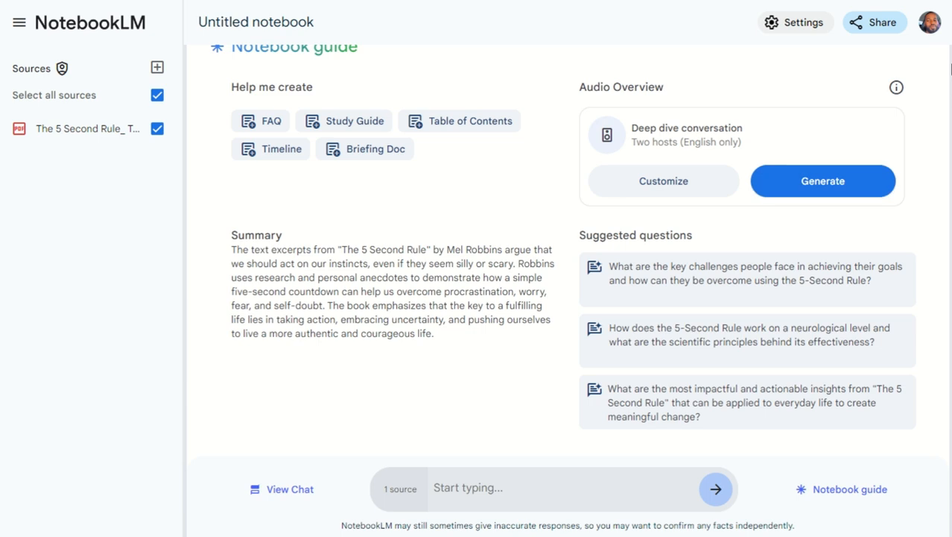
left_click(825, 186)
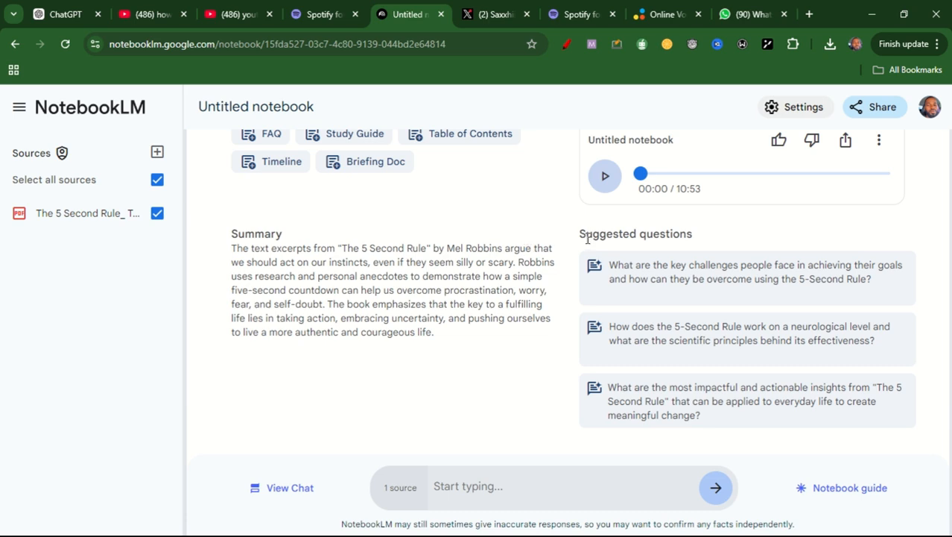
left_click(606, 177)
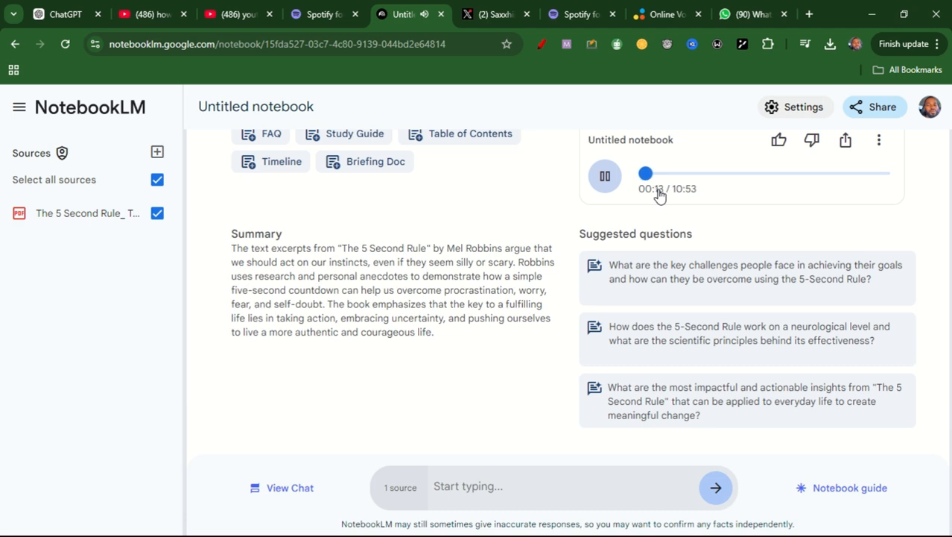
left_click(606, 179)
- Download the generated audio overview of the untitled notebook
left_click(881, 148)
mouse_move(882, 174)
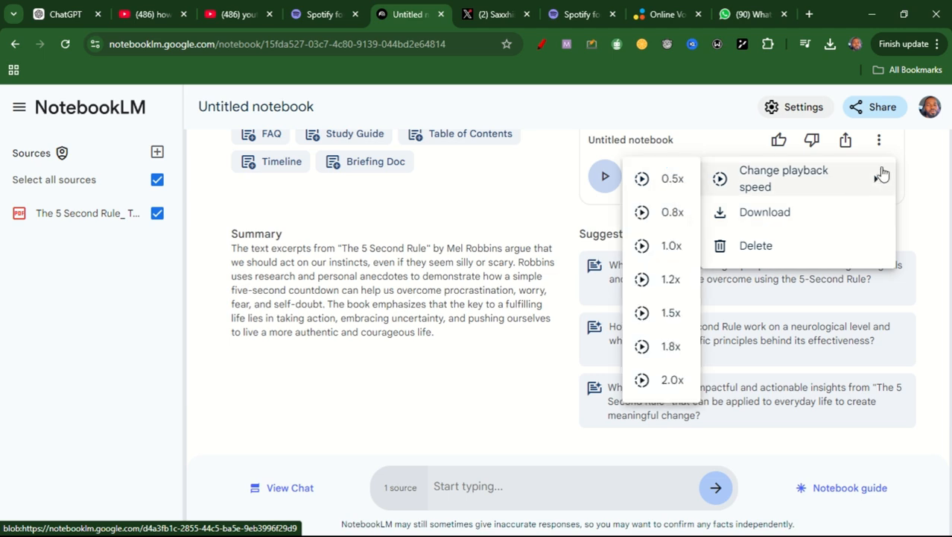
left_click(759, 214)
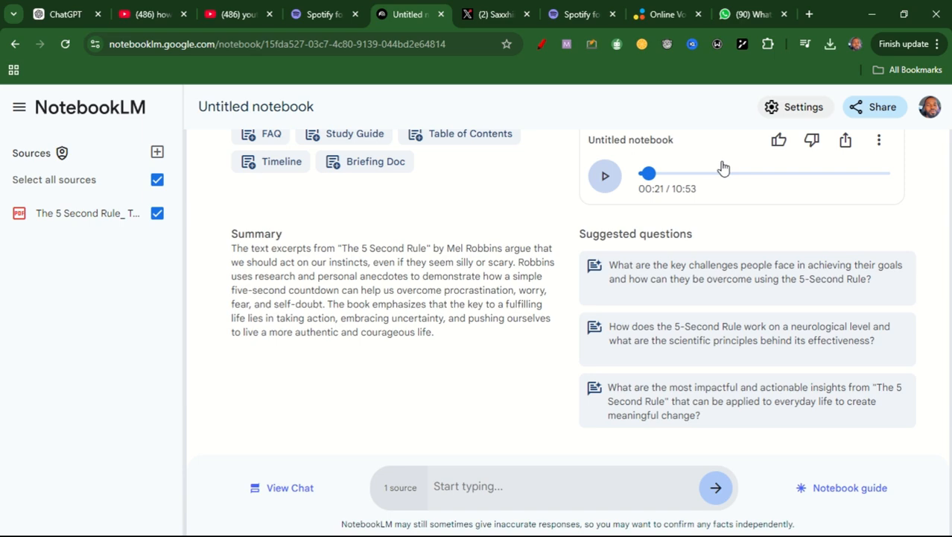
- Search Google for "spotify podcast" in a new tab, open Spotify for Podcasters from the results, and close the duplicate Spotify tabs
left_click(326, 11)
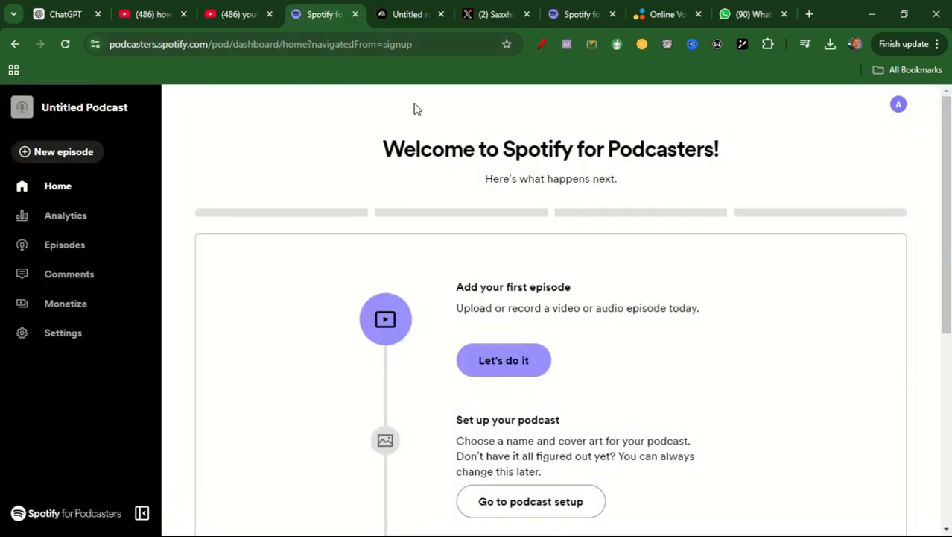
left_click(807, 14)
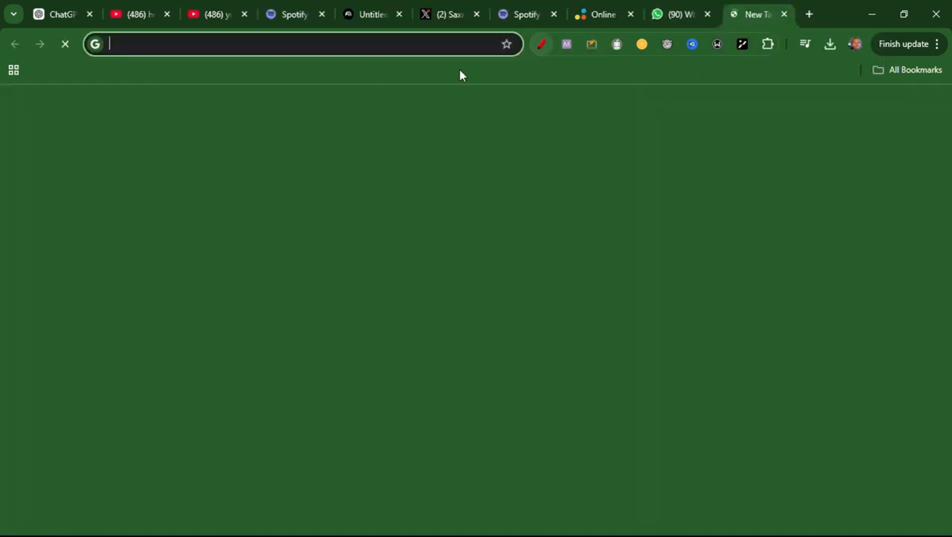
left_click(370, 47)
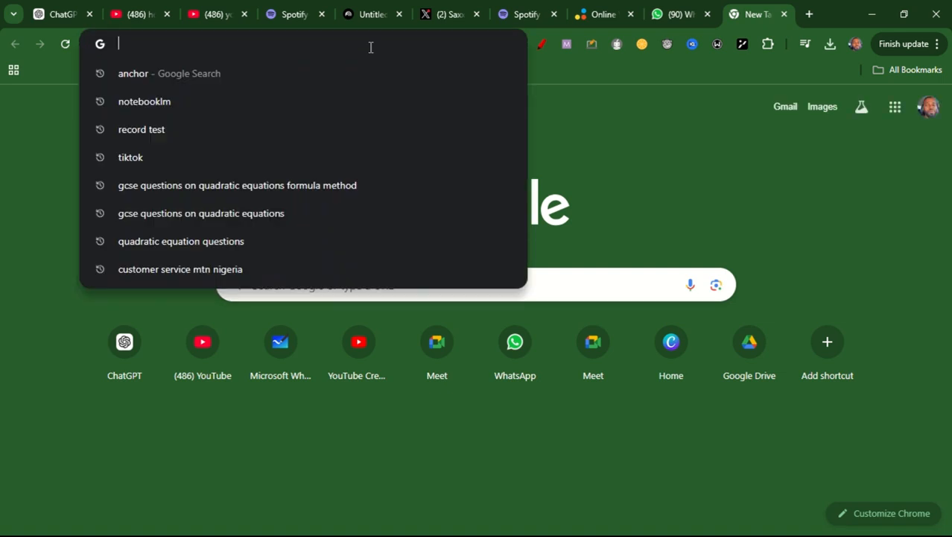
type("spotify")
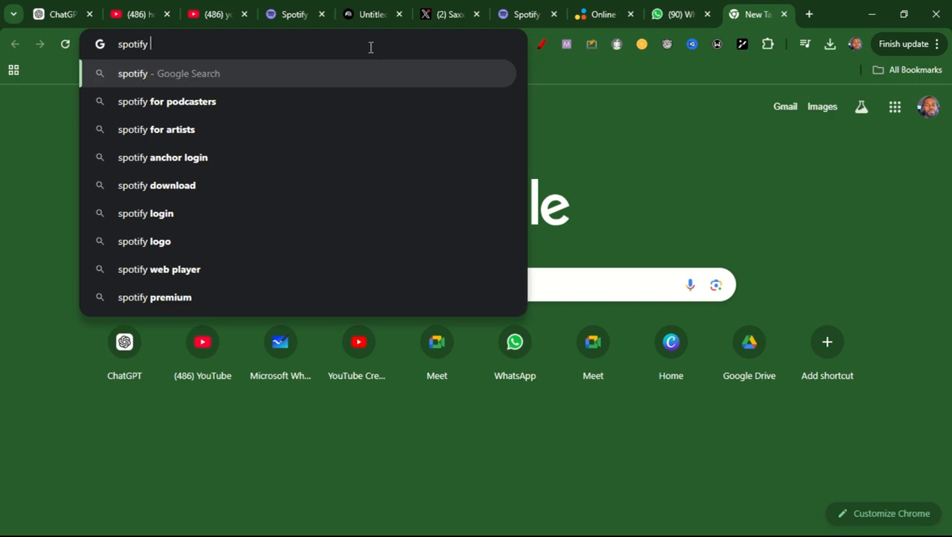
type(" podcast")
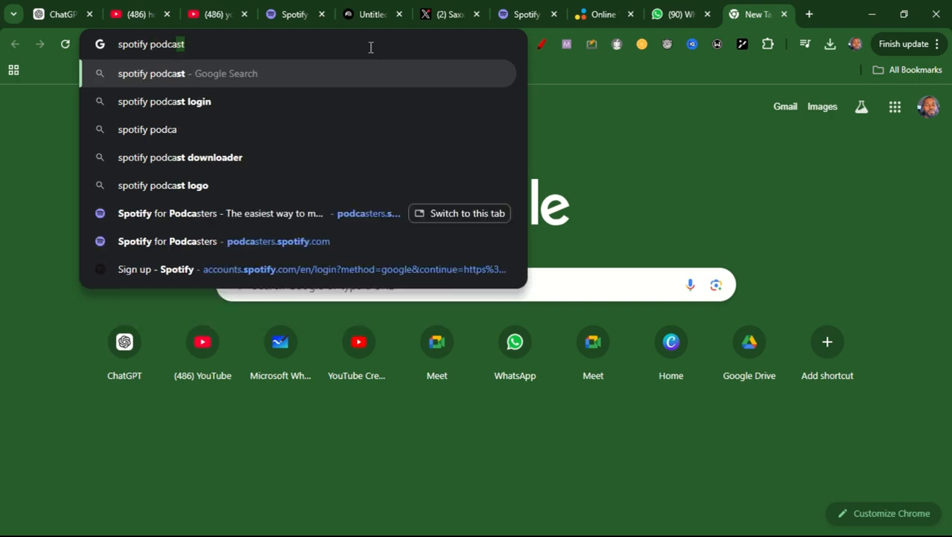
key("Return")
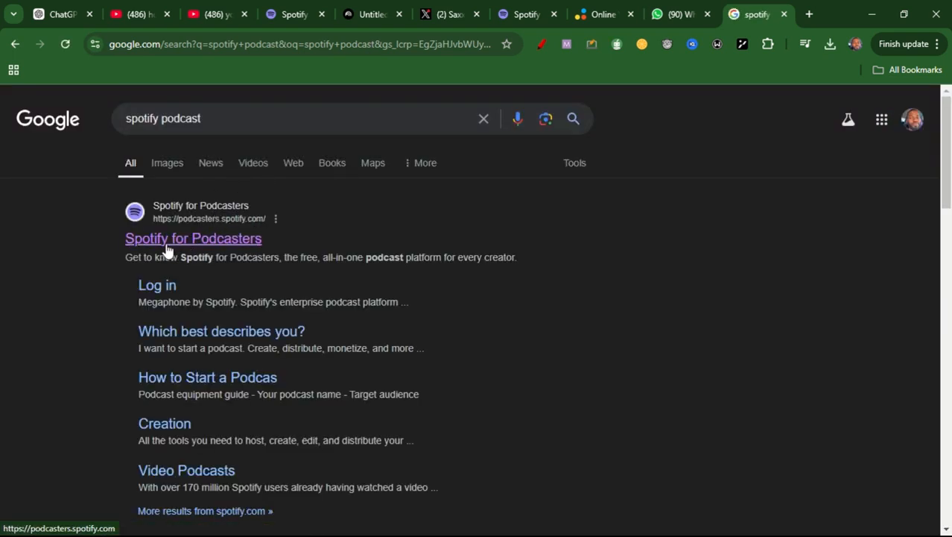
left_click(216, 249)
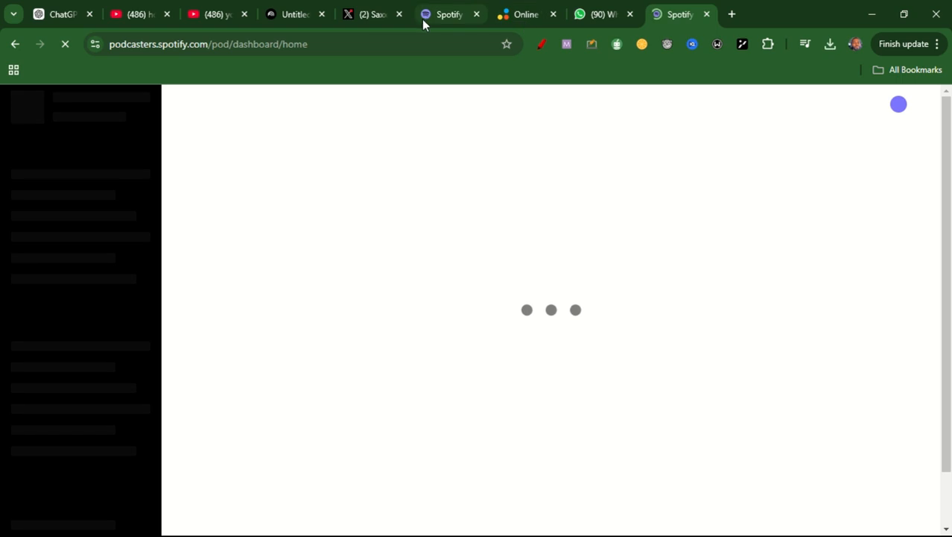
left_click(475, 15)
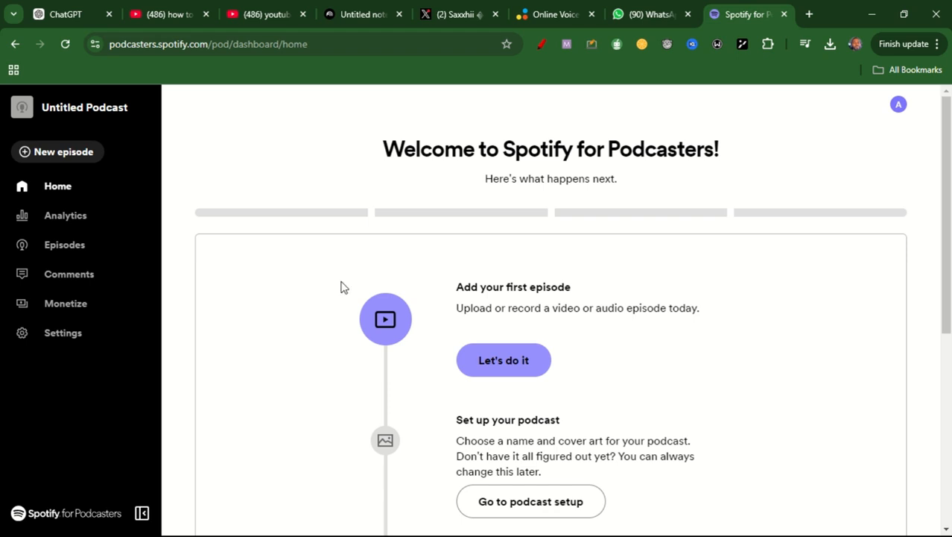
- In the podcast settings, set the podcast name to "Life and Balance"
left_click(72, 336)
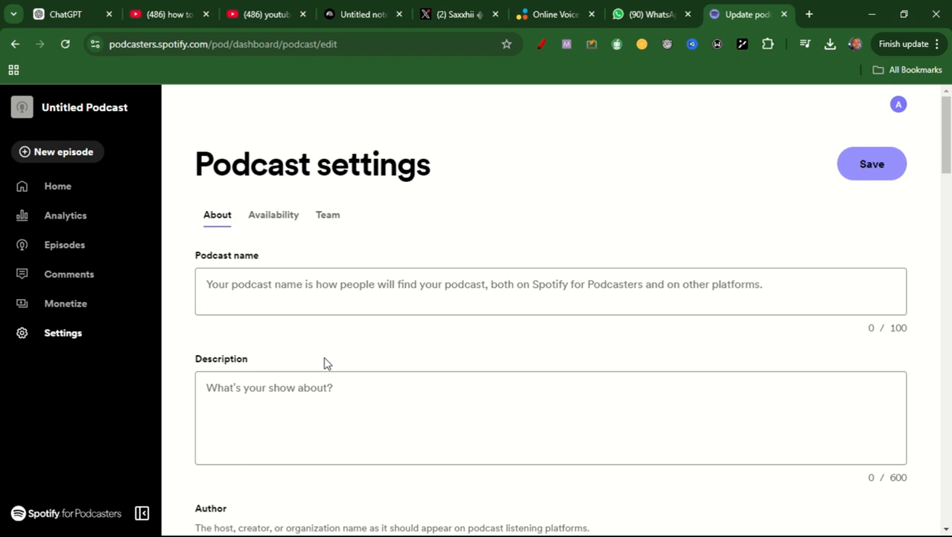
left_click(384, 302)
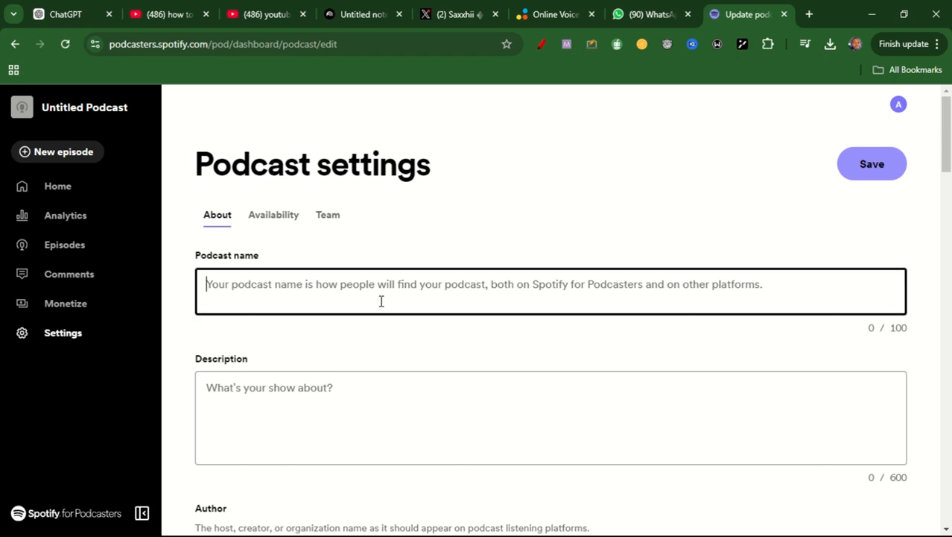
type("Life and ")
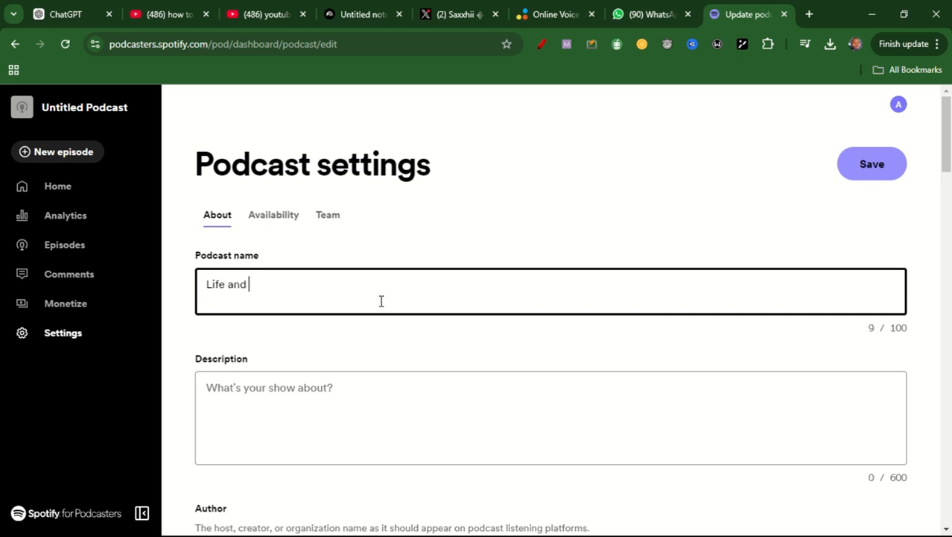
type("Balance")
- In a new ChatGPT chat, paste the copied podcast name and submit "Life and Balance write a description for this podcast channle"
left_click_drag(311, 293, 210, 291)
key("ctrl+c")
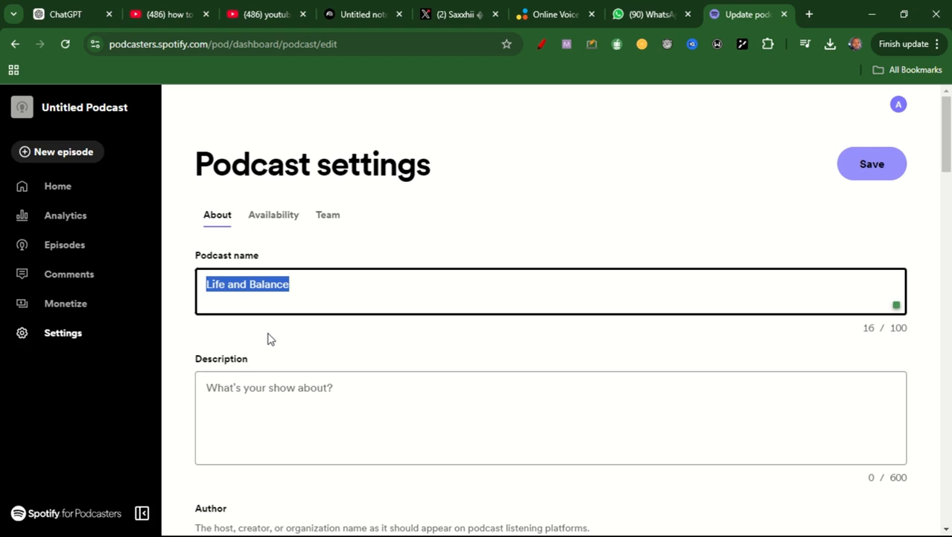
left_click(319, 424)
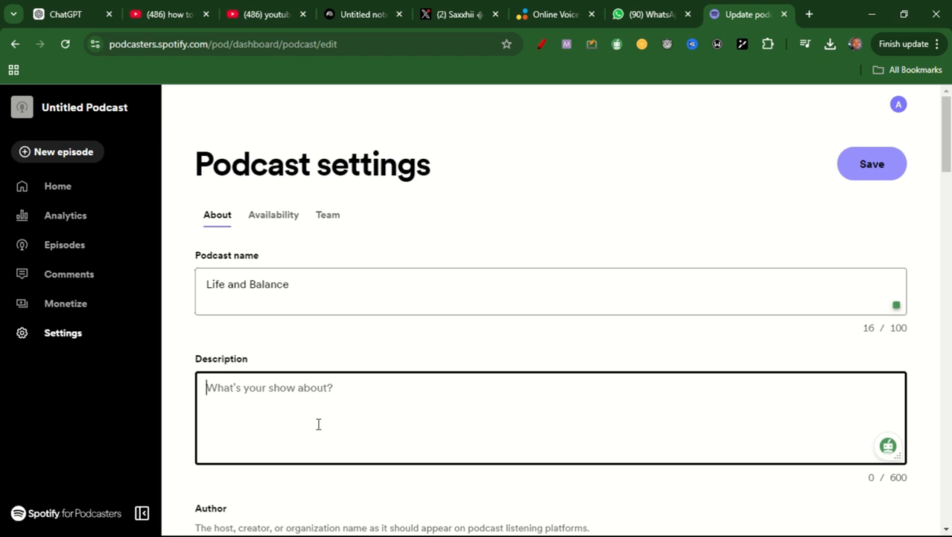
left_click(83, 10)
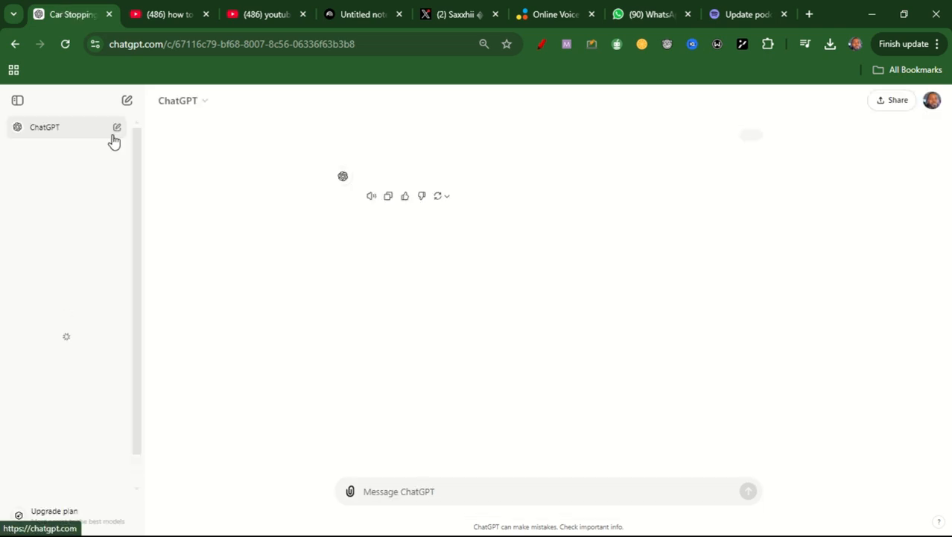
left_click(74, 128)
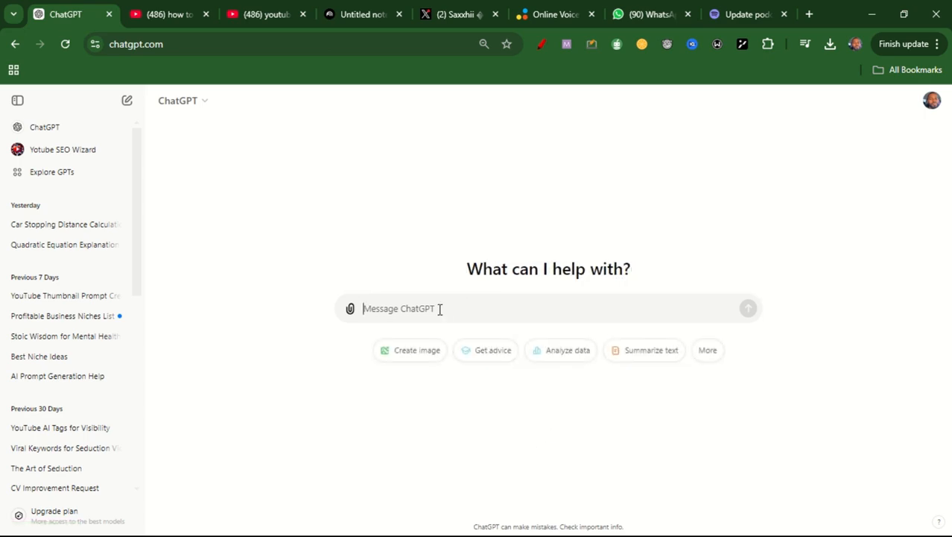
key("ctrl+v")
type("write a")
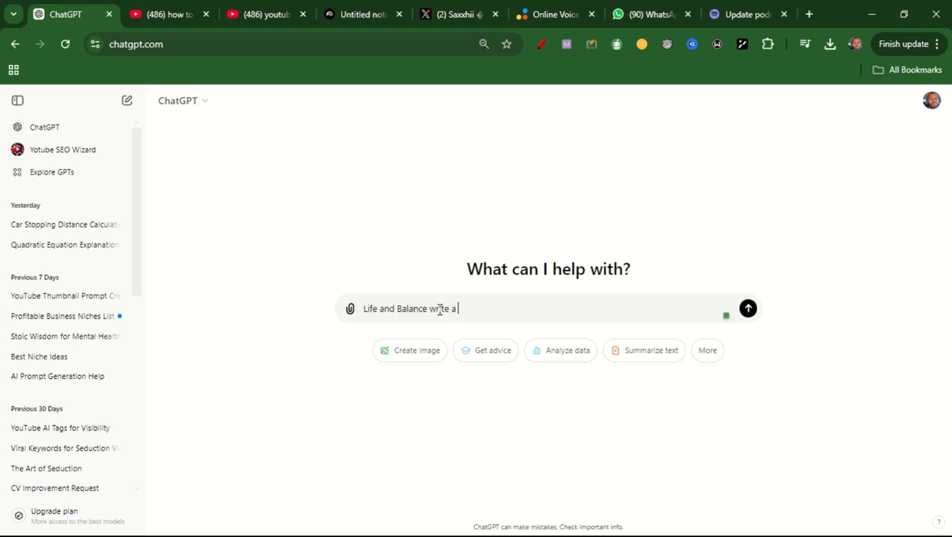
type(" description for this podc")
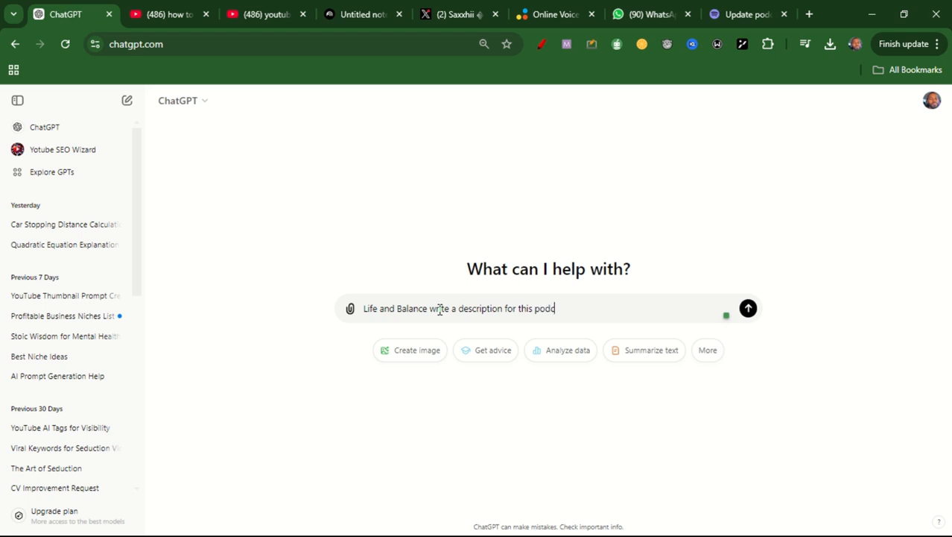
type("ast charnnle")
key("Return")
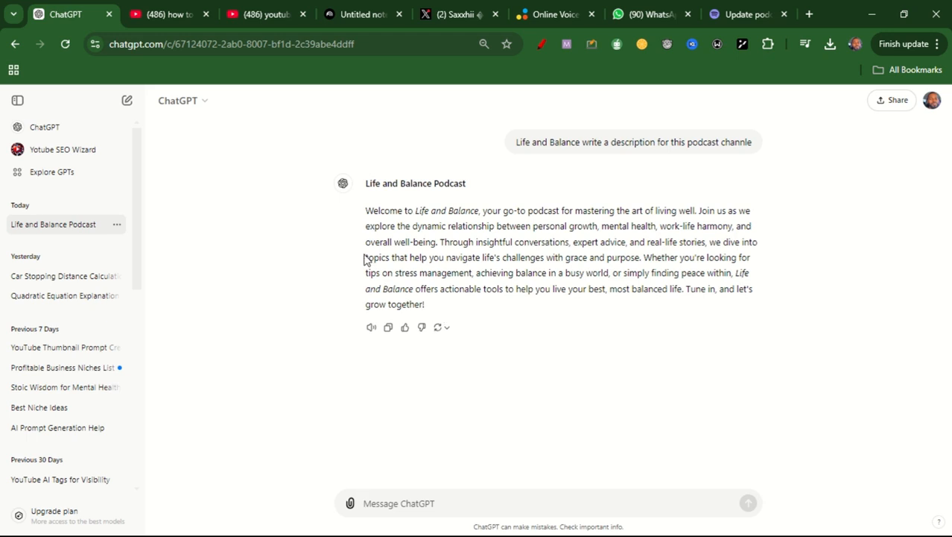
- Copy the generated description paragraph from ChatGPT into the podcast description in the Spotify for Podcasters settings
left_click_drag(366, 210, 425, 310)
key("ctrl+c")
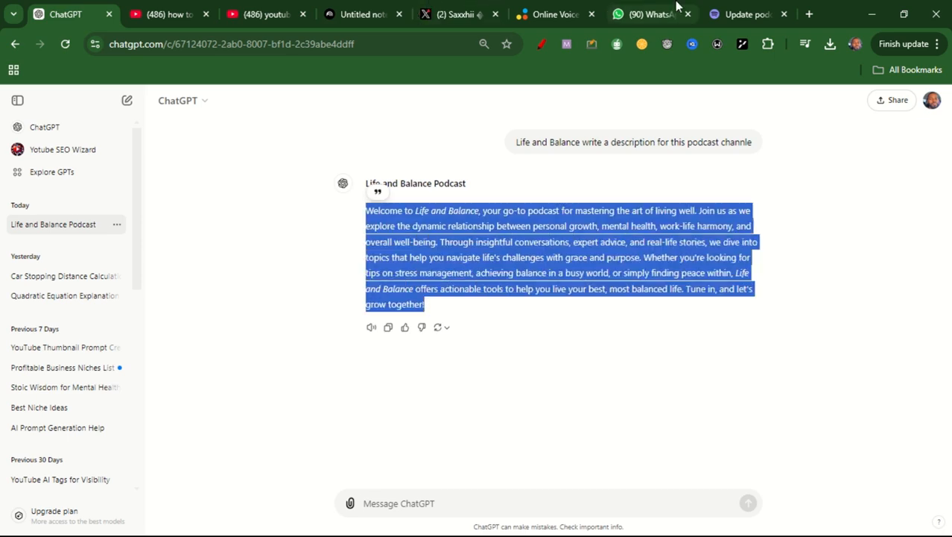
mouse_move(398, 6)
left_click(745, 14)
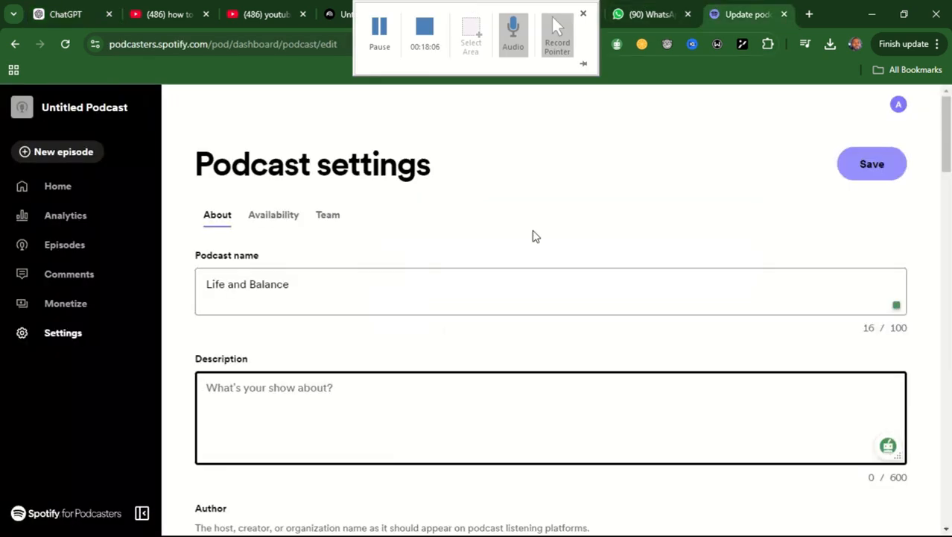
key("ctrl+v")
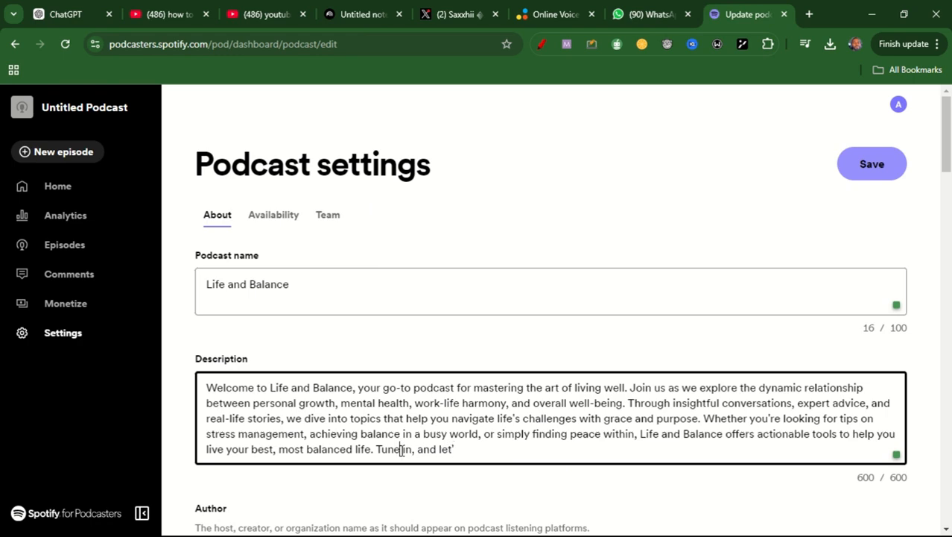
- Replace the cut-off closing words "Tune in, and let'" in the podcast description with "Let's go"
left_click_drag(376, 450, 482, 456)
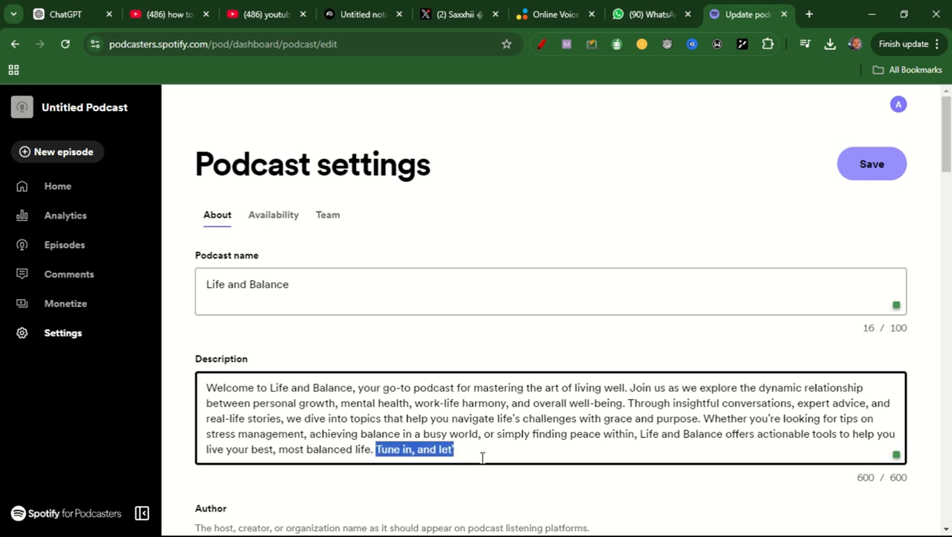
type("Lets gpo")
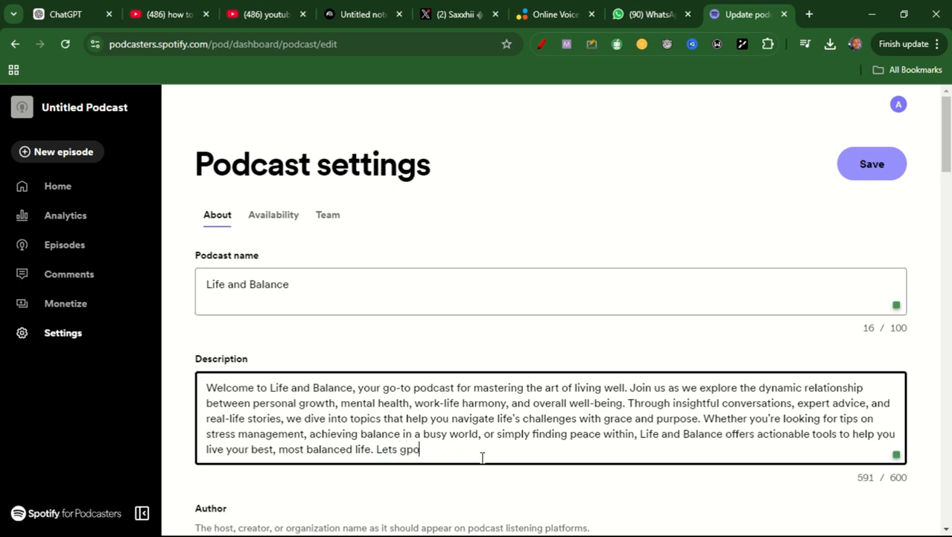
key("BackSpace")
key("BackSpace")
type("o")
key("Left")
type("'")
key("BackSpace")
key("Left")
key("Left")
type("'")
- Replace the podcast's author name with the creator's alias
left_click_drag(945, 149, 950, 198)
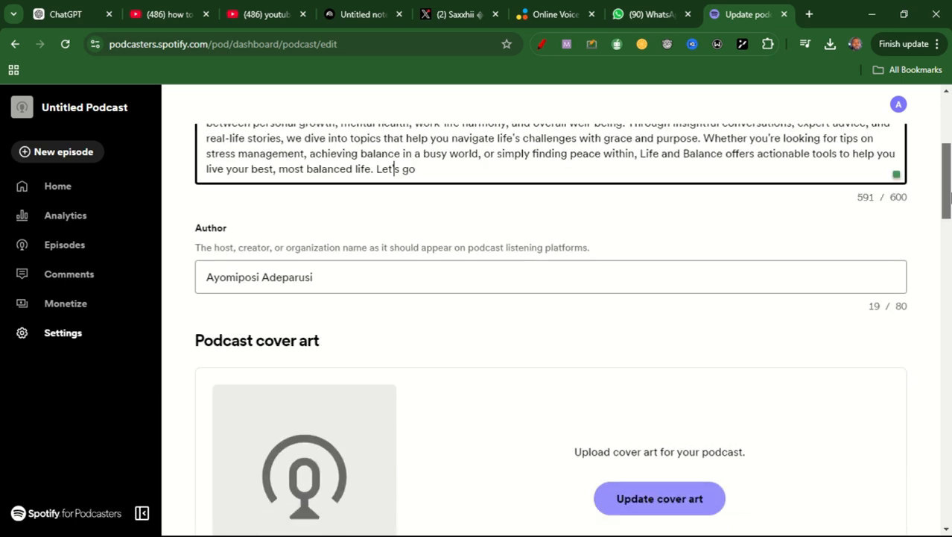
left_click_drag(321, 276, 178, 288)
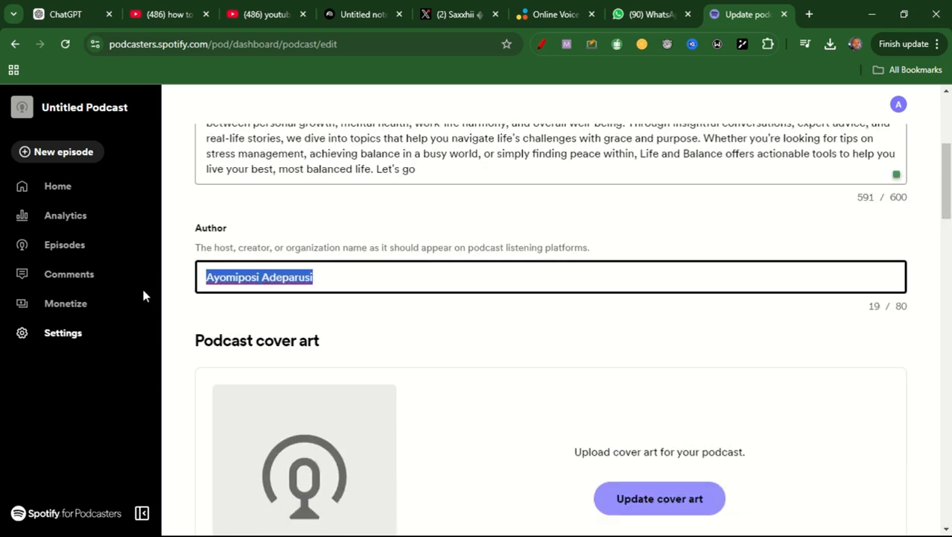
key("BackSpace")
type("Porsie")
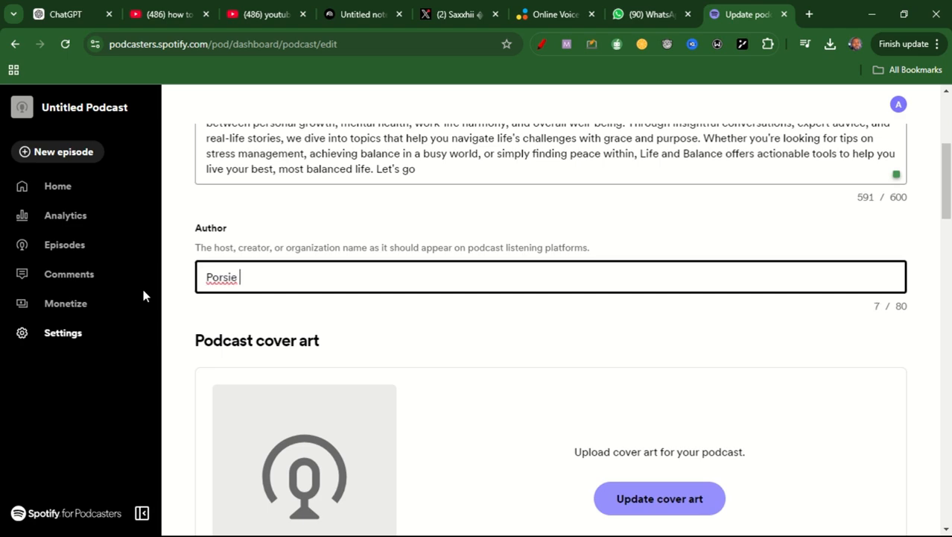
key("BackSpace")
type("code")
- Return to the ChatGPT conversation and submit the prompt "generate an art cover for this podcast"
scroll(946, 214, "down", 3)
mouse_move(949, 216)
left_mouse_down()
mouse_move(949, 233)
mouse_move(949, 195)
mouse_move(948, 213)
left_mouse_up()
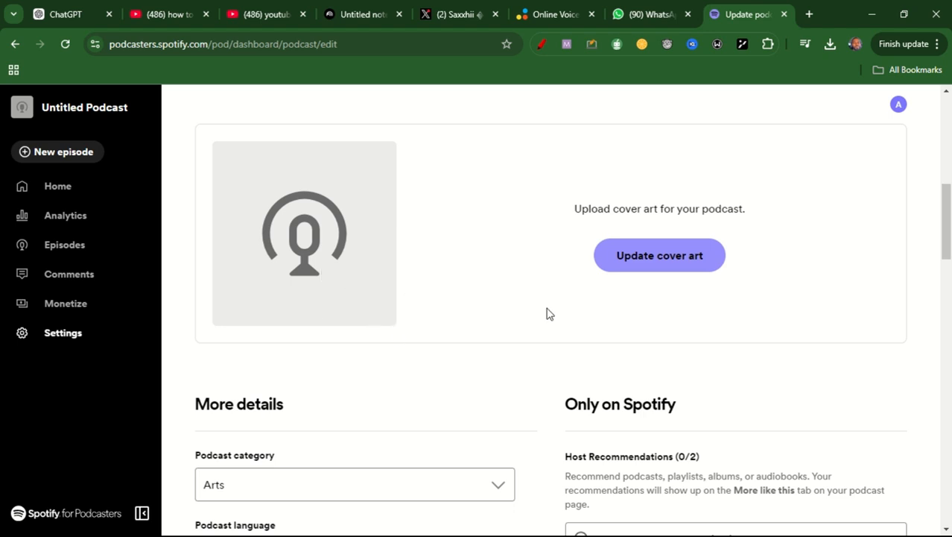
left_click(75, 14)
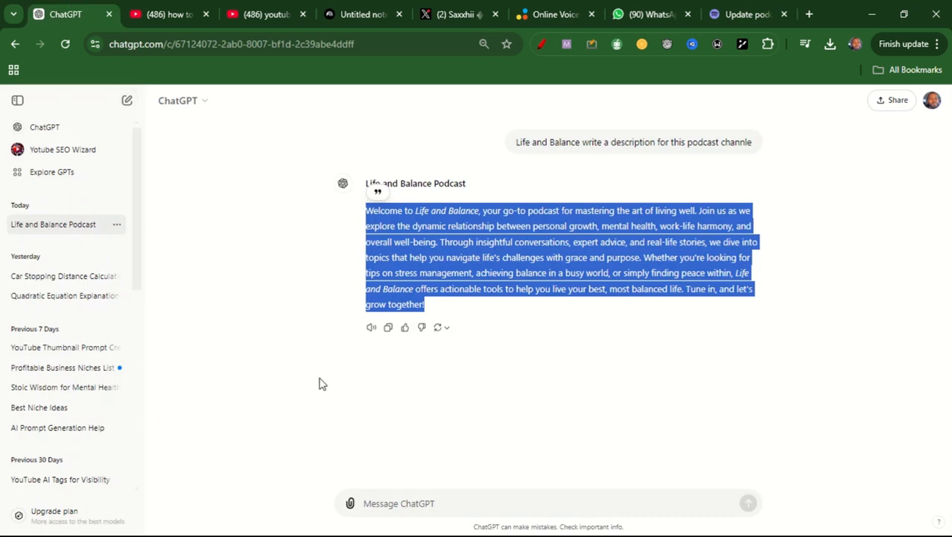
left_click(423, 505)
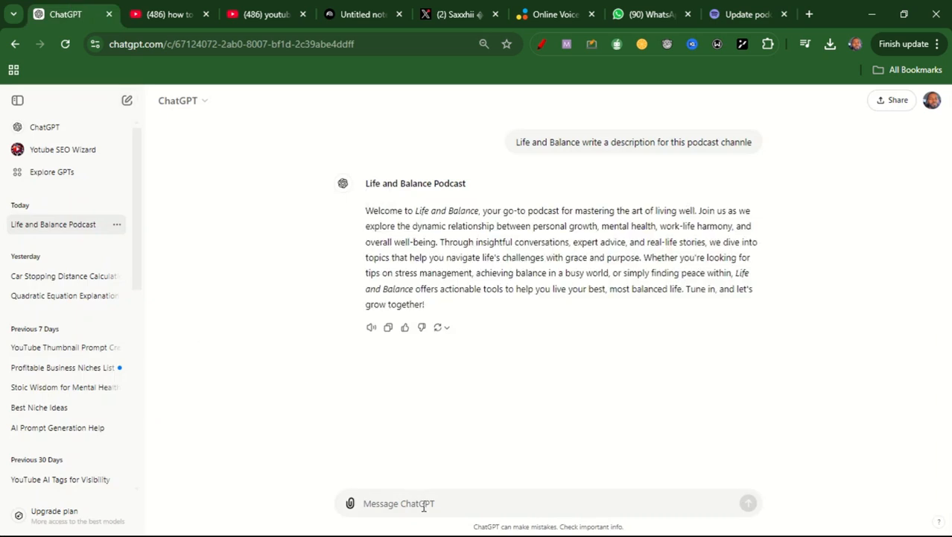
type("gebe")
key("BackSpace")
key("BackSpace")
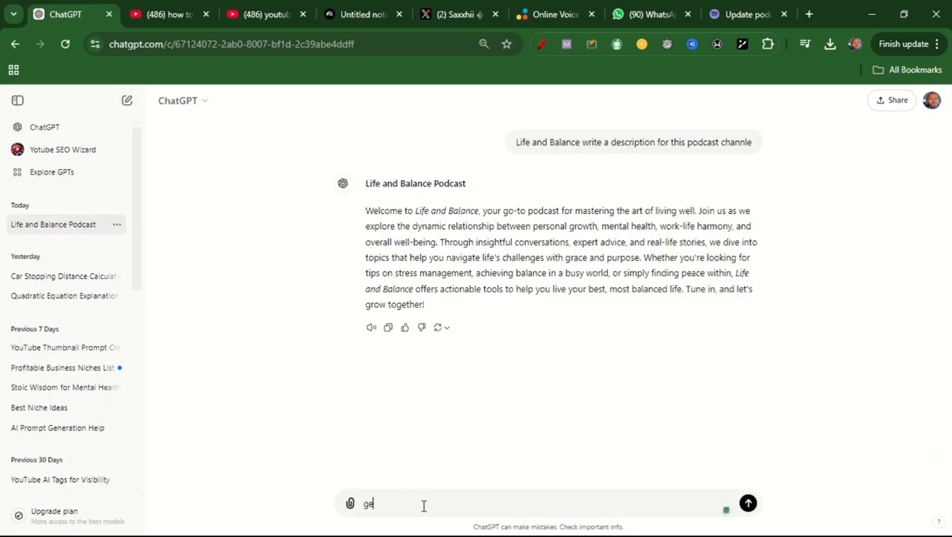
type("ne")
type("rate a")
type("n art cov")
type("er")
type(" dfor")
key("BackSpace")
key("BackSpace")
key("BackSpace")
key("BackSpace")
key("BackSpace")
type("for this")
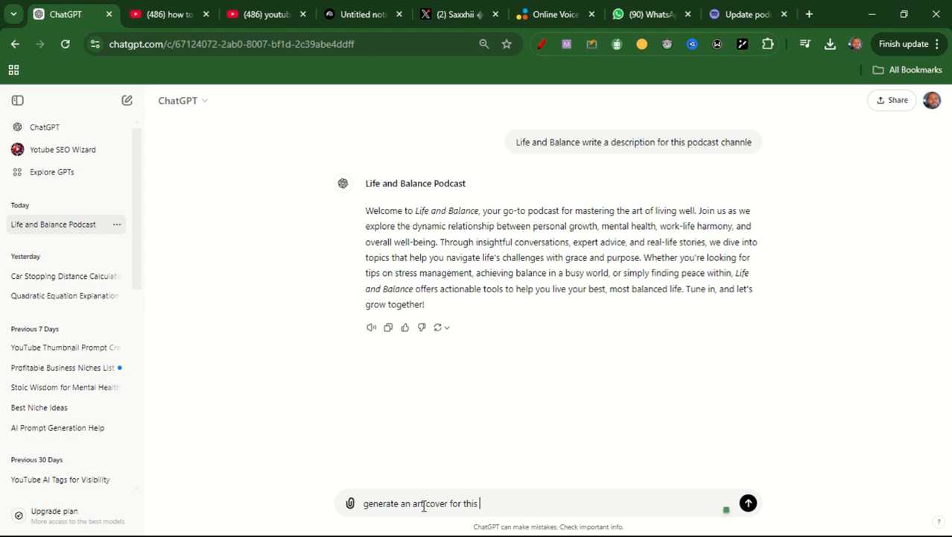
type("podcast")
key("Return")
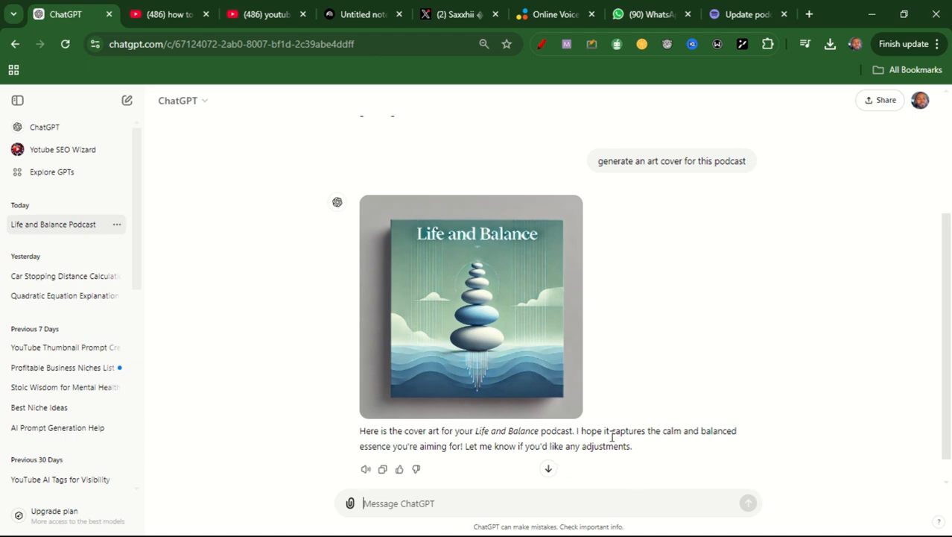
- Download the generated Life and Balance cover image and upload it as the podcast's cover art in Spotify for Podcasters, keeping the default crop
mouse_move(468, 240)
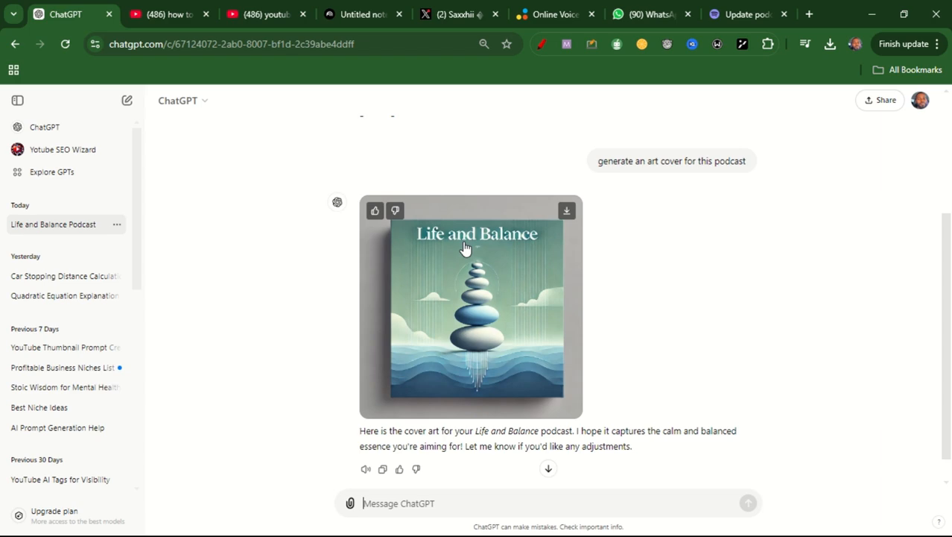
left_click(567, 211)
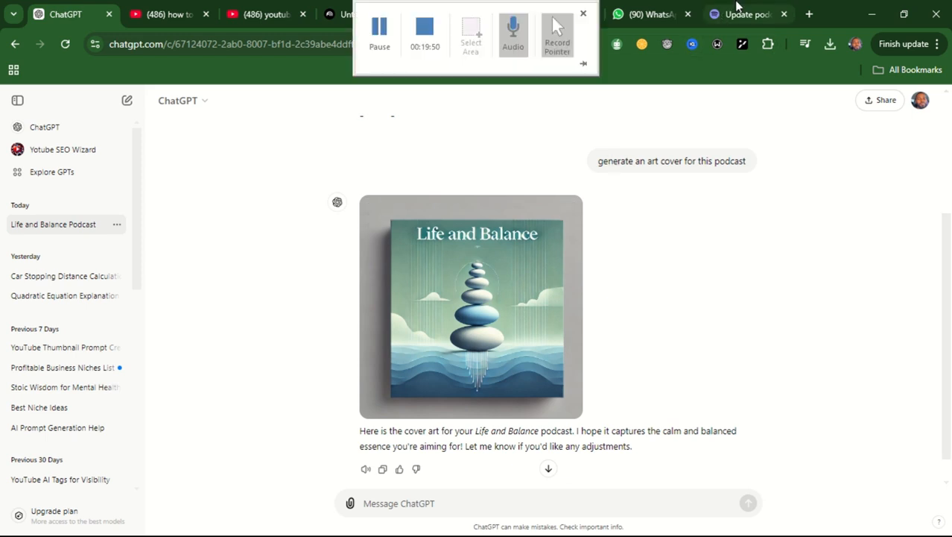
left_click(738, 15)
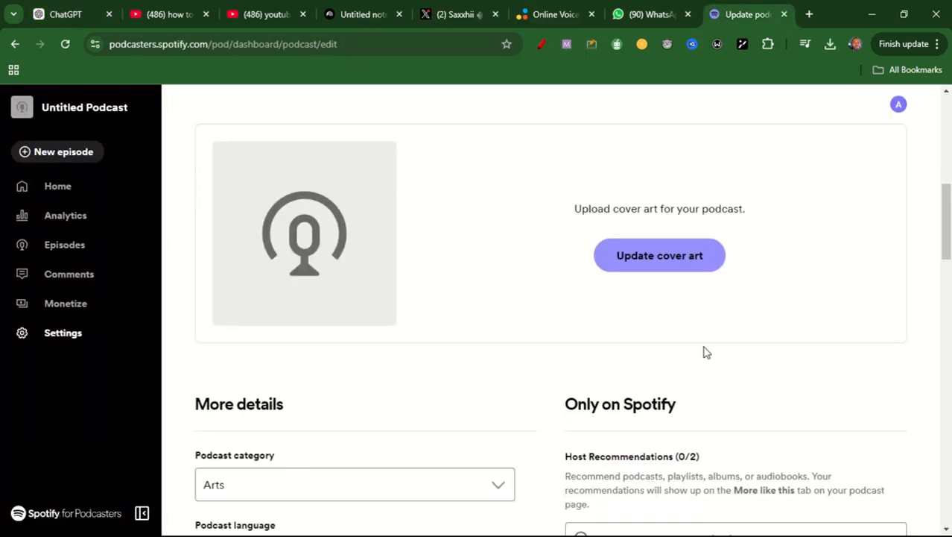
left_click(665, 269)
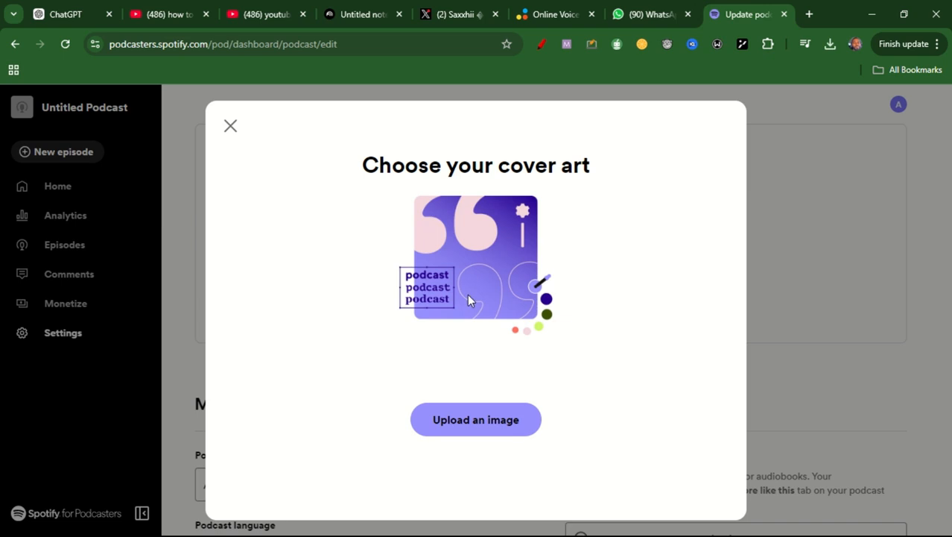
left_click(483, 421)
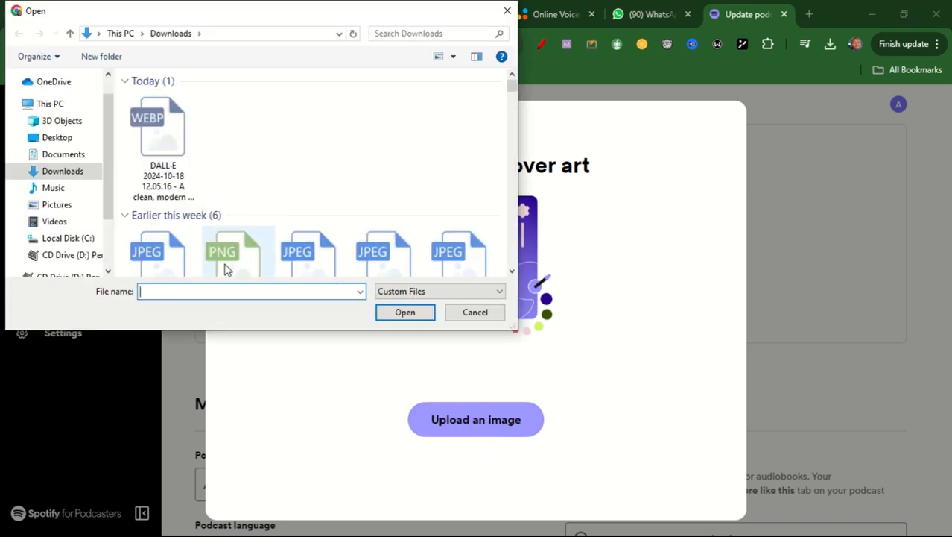
left_click(164, 152)
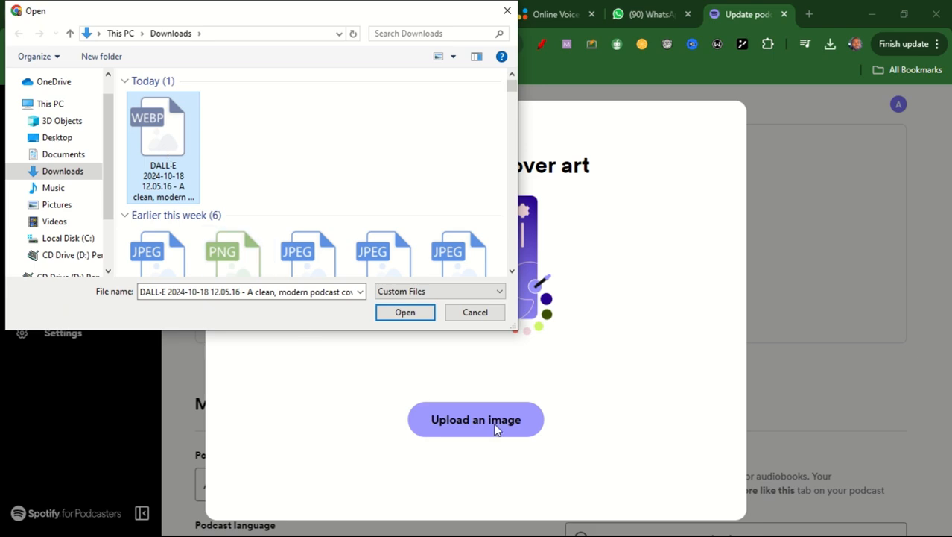
left_click(414, 317)
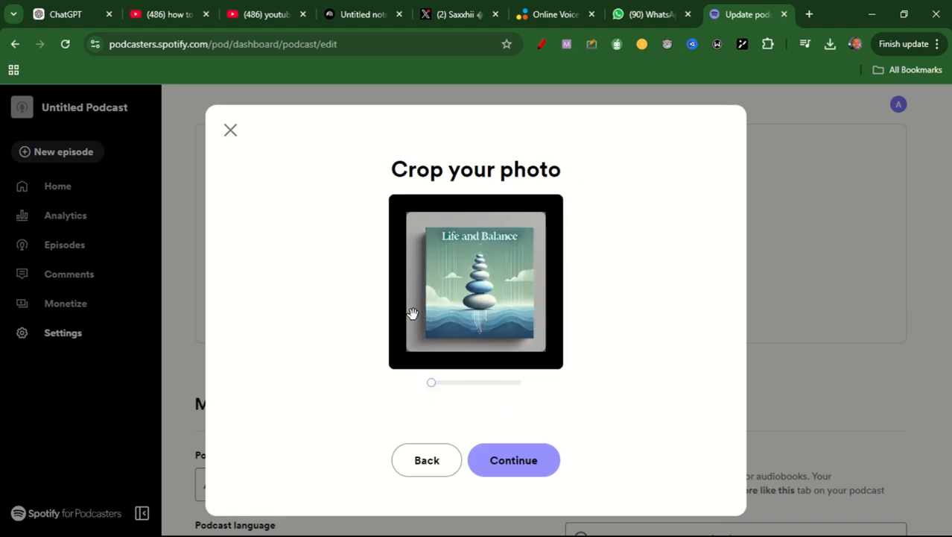
left_click(533, 462)
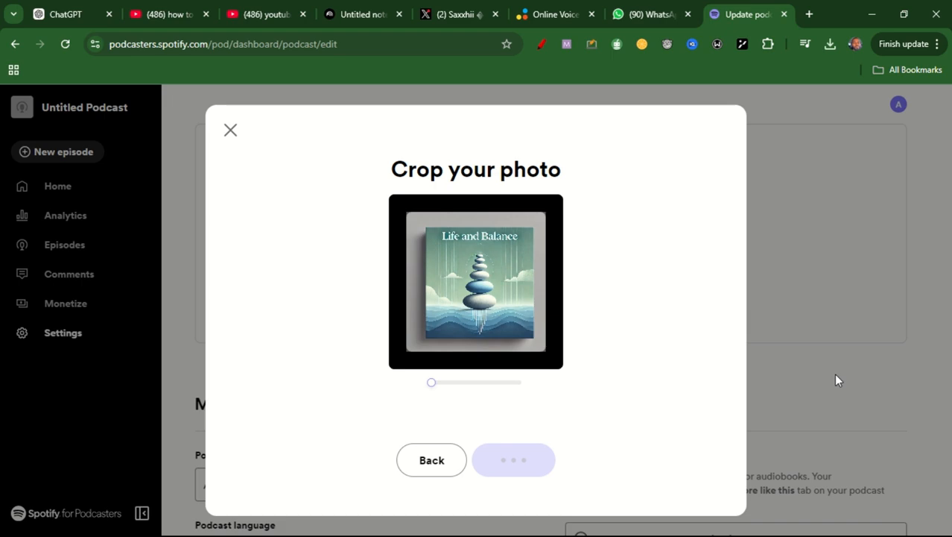
key("F5")
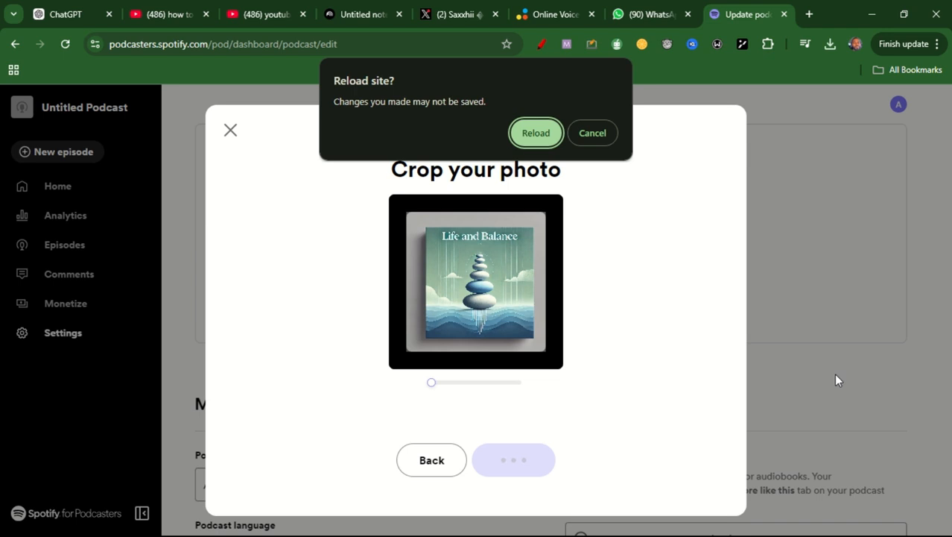
left_click(605, 140)
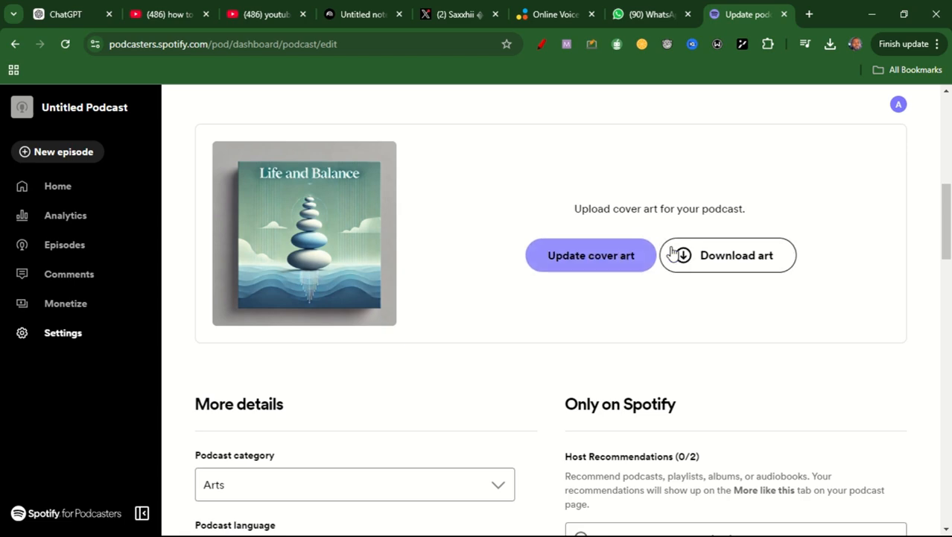
- Set the podcast category to Business in the podcast's additional details
mouse_move(950, 231)
left_mouse_down()
mouse_move(951, 255)
mouse_move(951, 229)
mouse_move(950, 245)
left_mouse_up()
left_click_drag(950, 232, 946, 266)
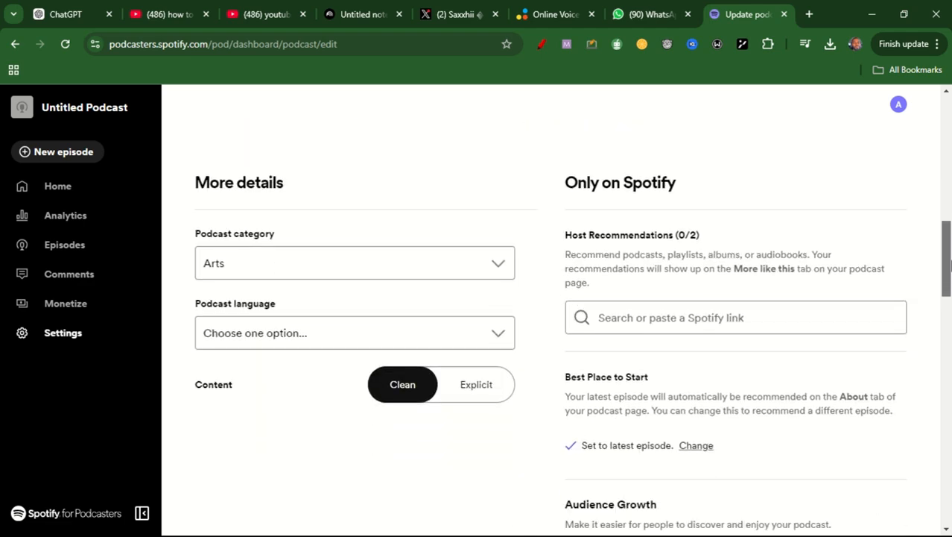
left_click(450, 265)
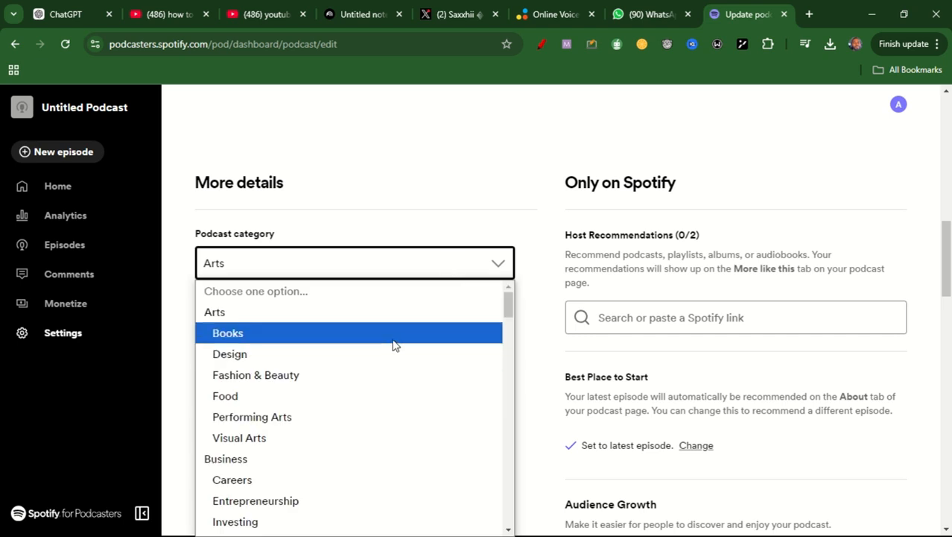
left_click(355, 467)
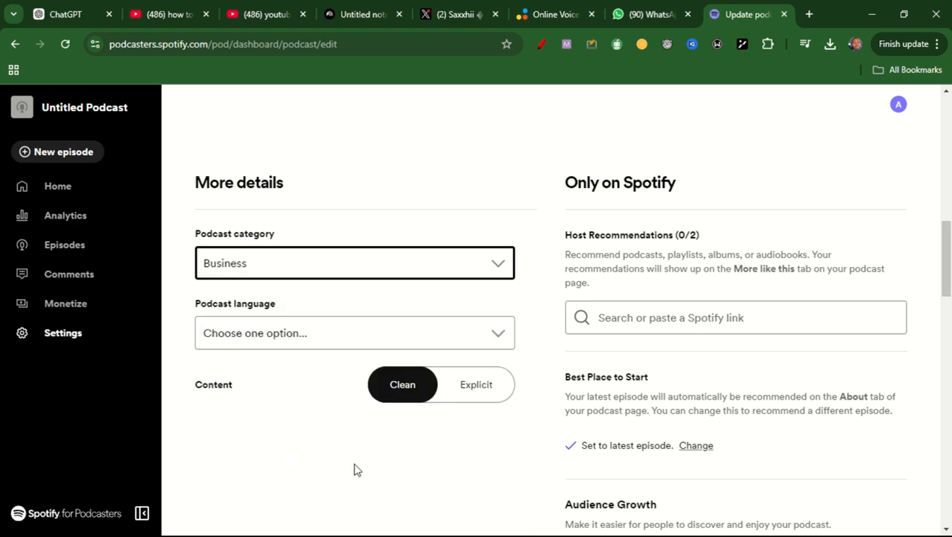
- Set the podcast language to English and mark its content as Clean
left_click(491, 341)
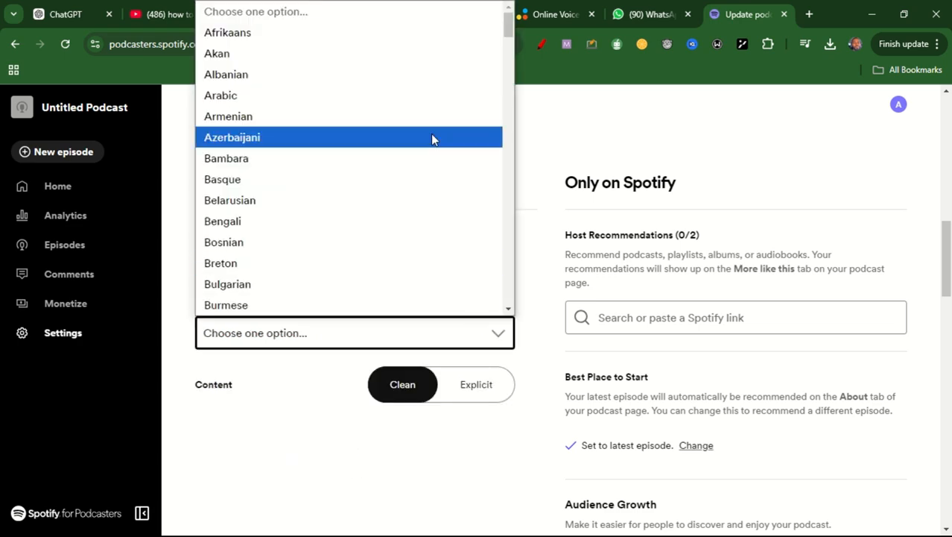
key("e")
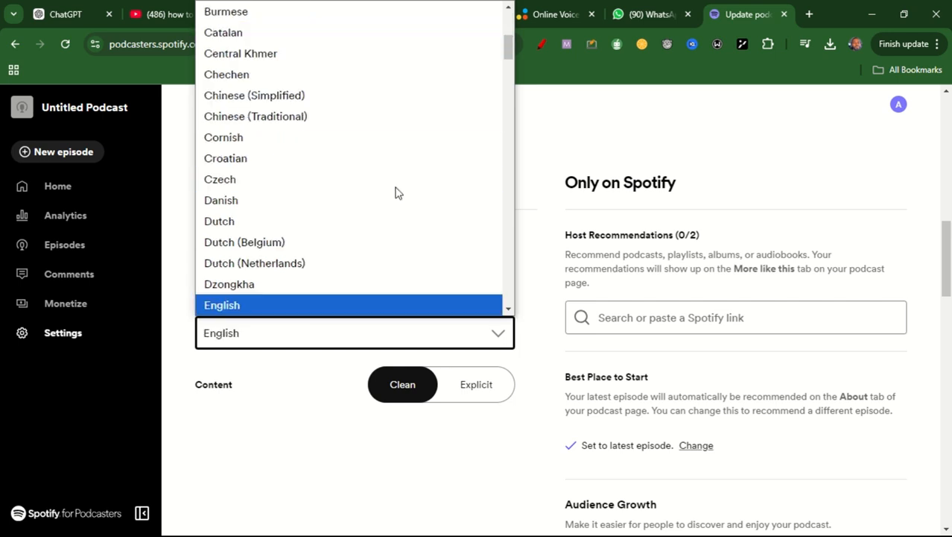
left_click(356, 306)
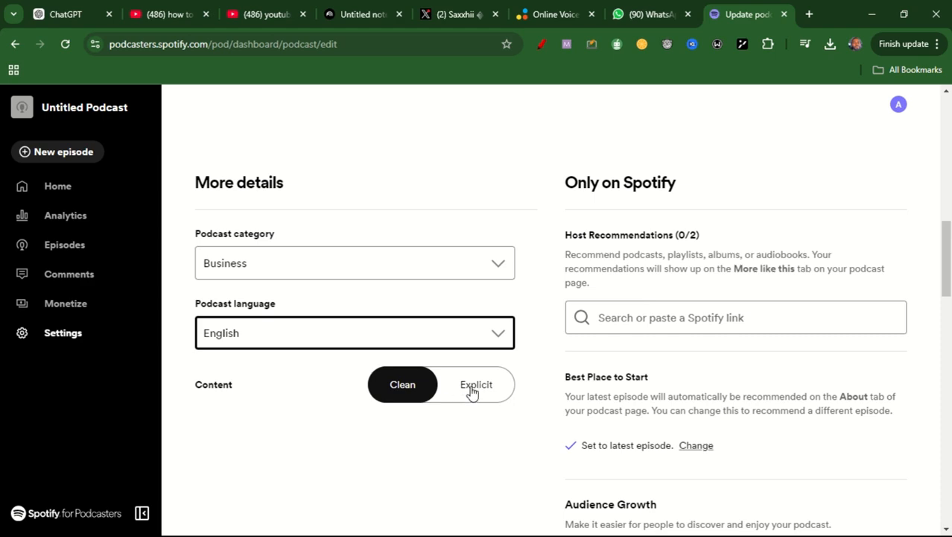
left_click(414, 387)
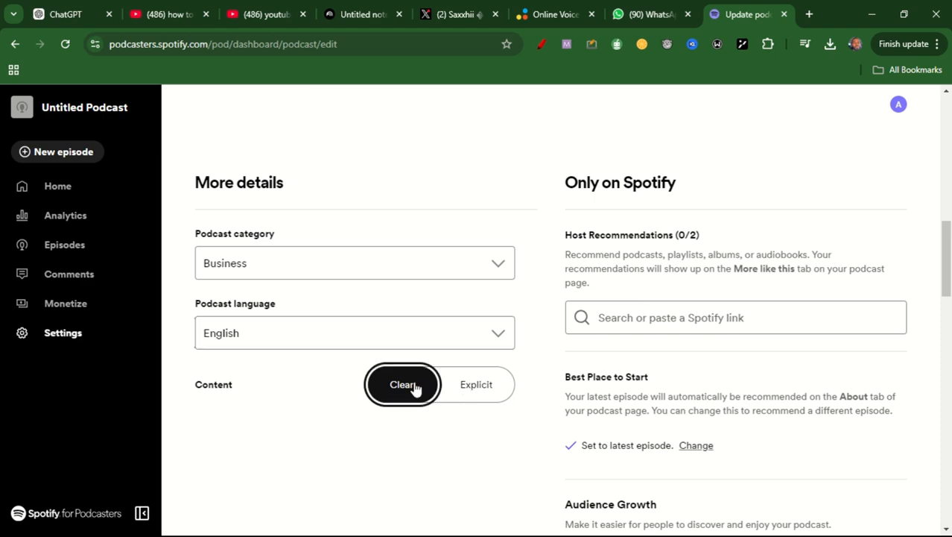
left_click(495, 385)
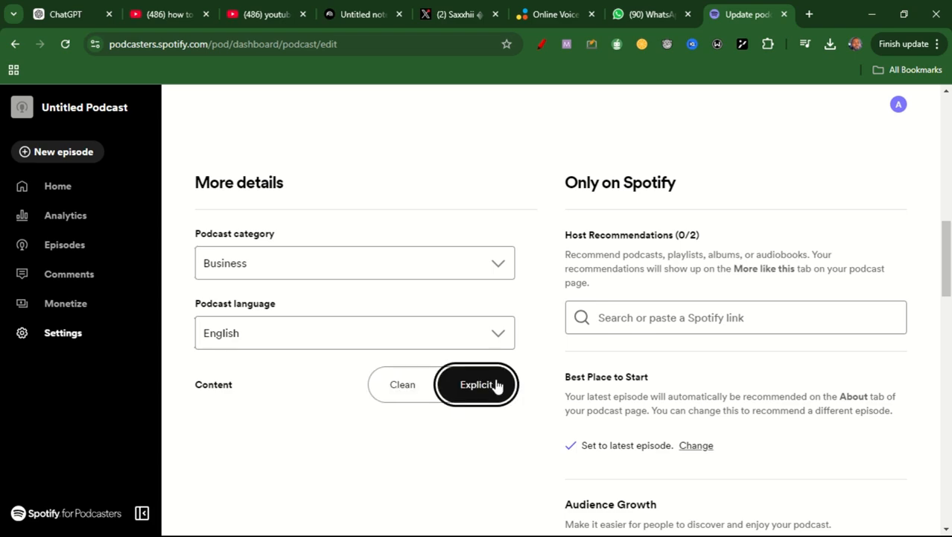
left_click(394, 389)
- Save the updated podcast settings without adding a website or social connections, and decline reloading the page
left_click_drag(950, 259, 950, 379)
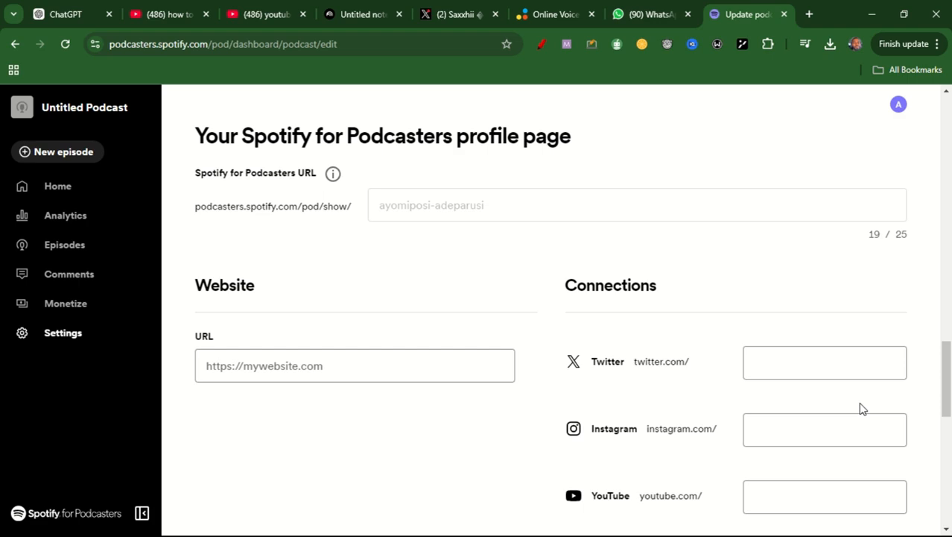
left_click_drag(950, 385, 950, 419)
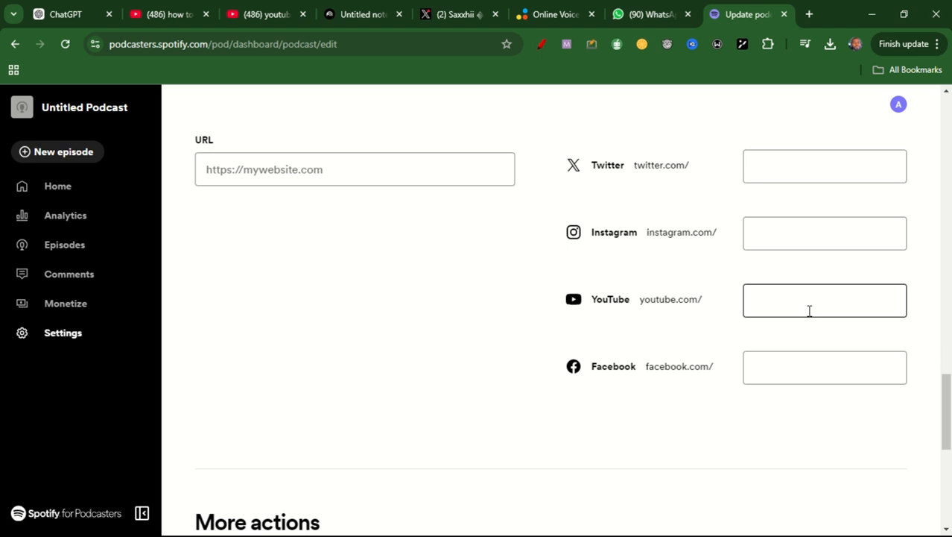
scroll(507, 350, "up", 2)
left_click(443, 335)
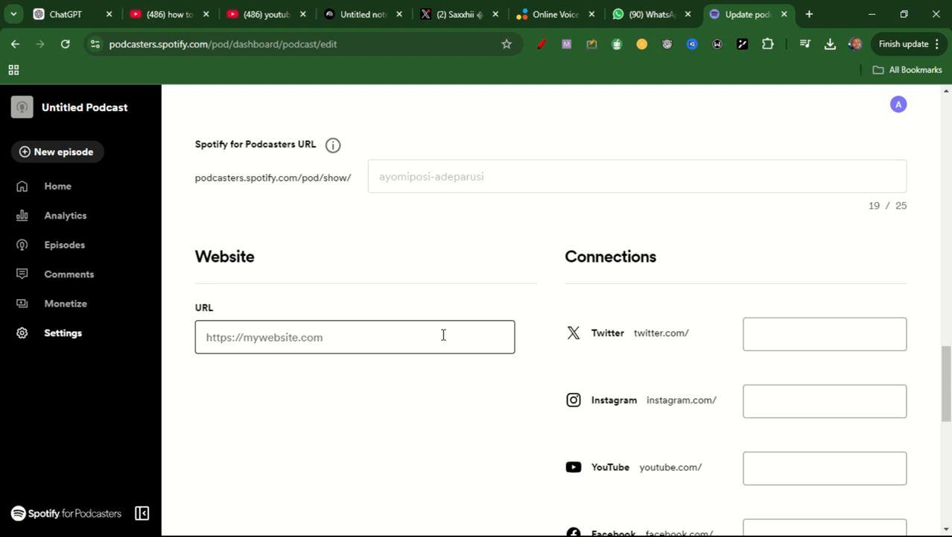
left_click_drag(946, 366, 950, 521)
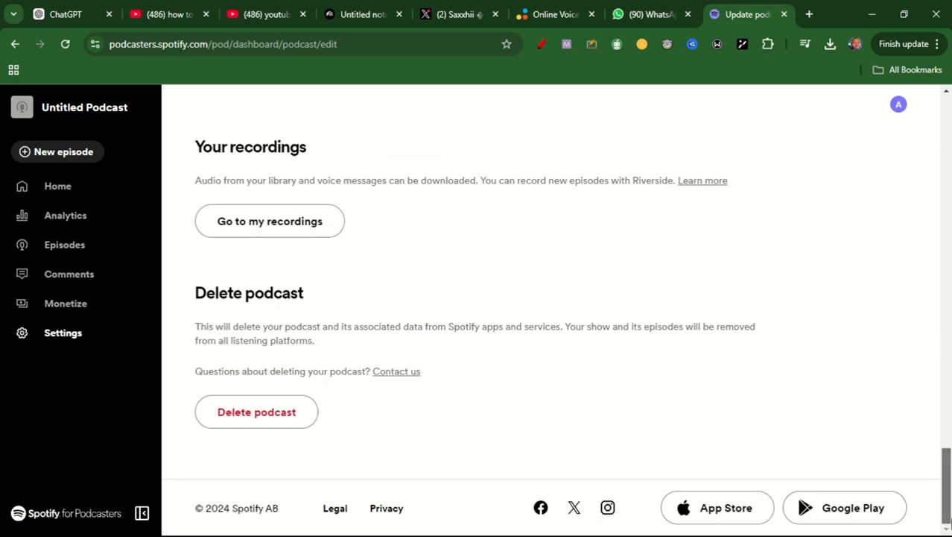
left_click_drag(949, 485, 949, 108)
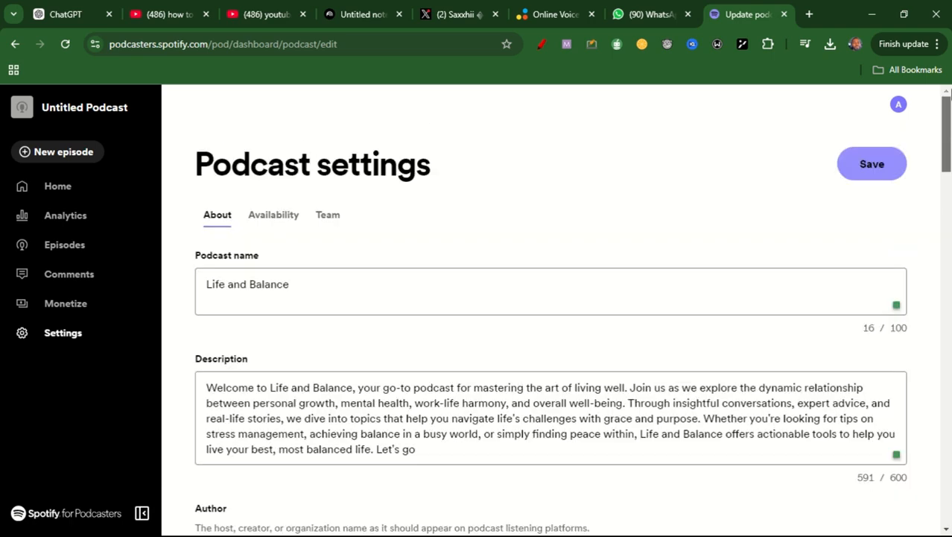
left_click(872, 168)
key("F5")
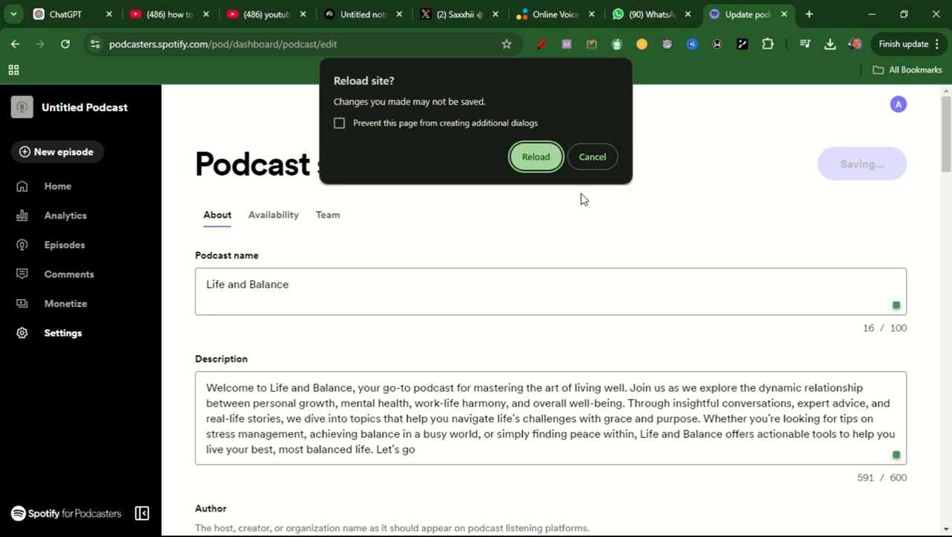
left_click(594, 158)
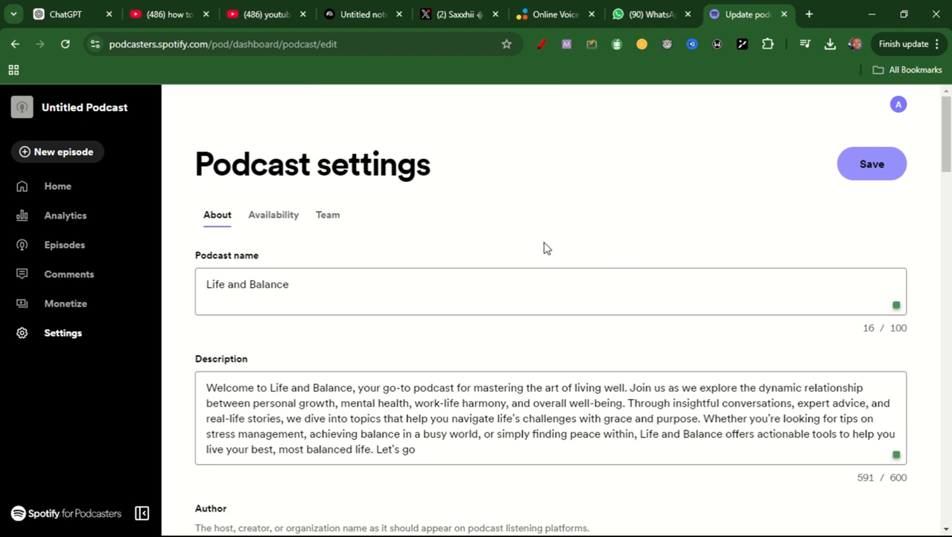
- Start the podcast's first episode from the dashboard home and upload the "Untitled notebook" audio file from Downloads
left_click(66, 193)
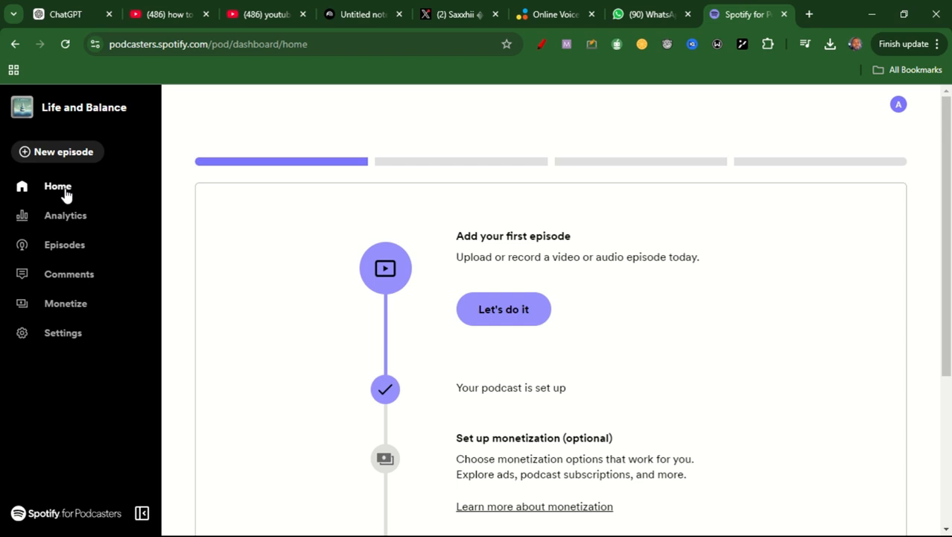
left_click(511, 316)
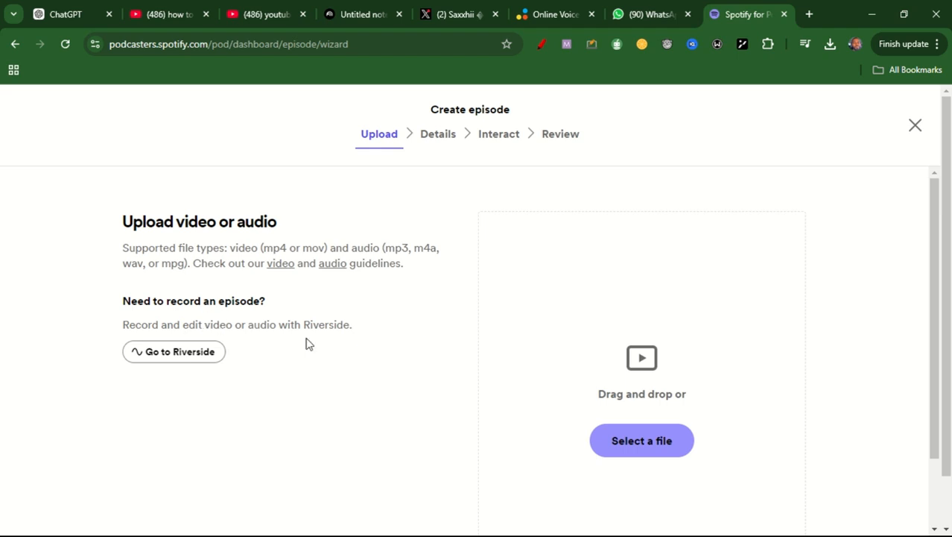
left_click(637, 450)
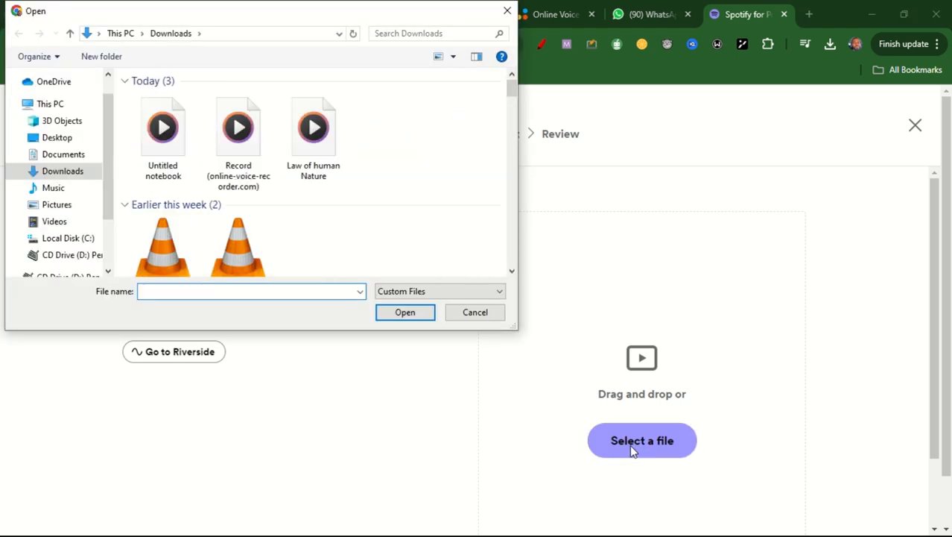
left_click(188, 155)
left_click(389, 316)
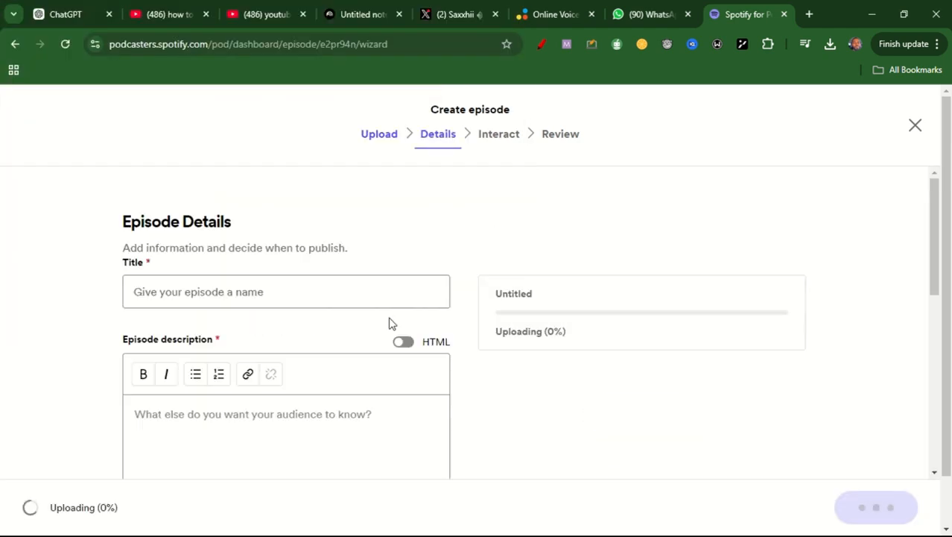
- Title the new episode "Deep Dive To 5 Seconds Rule"
left_click(266, 286)
type("The")
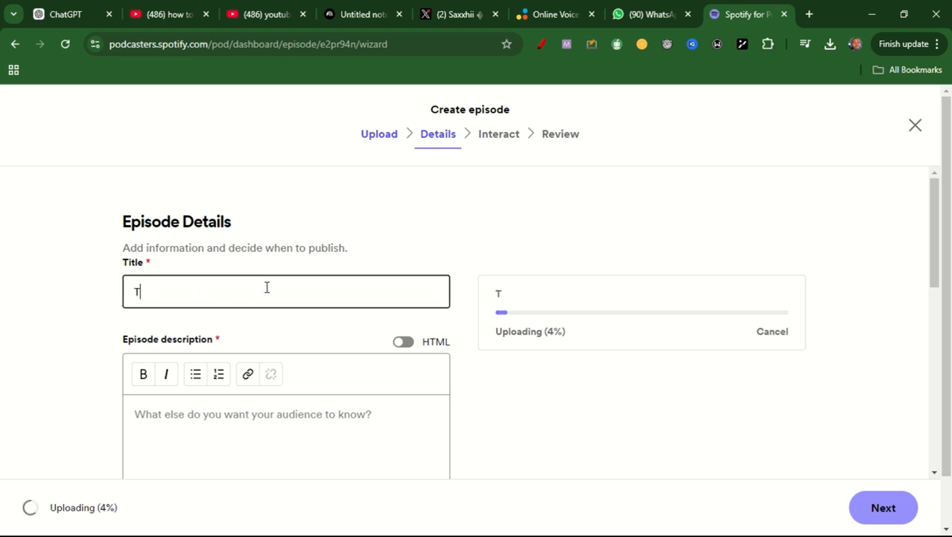
key("BackSpace")
key("BackSpace")
key("BackSpace")
key("BackSpace")
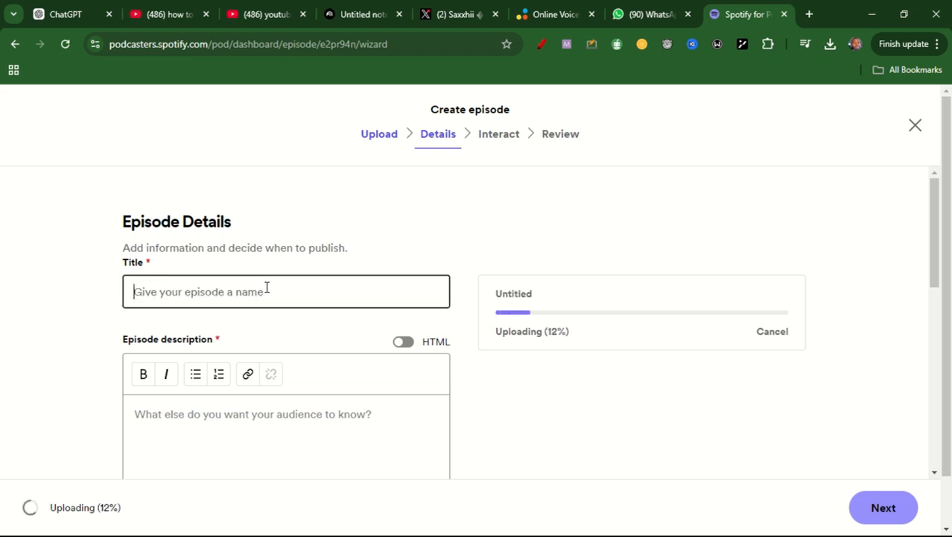
type("Deep")
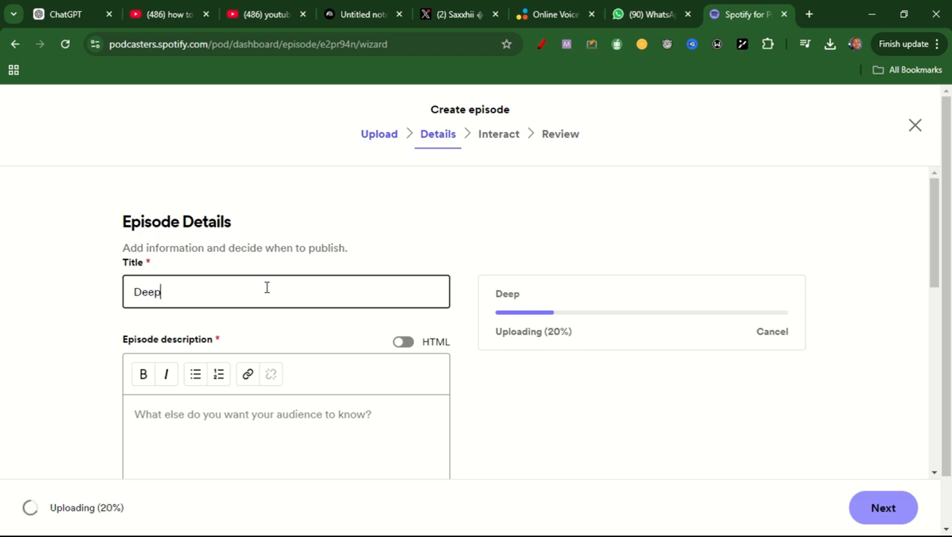
type(" Dive Tpo")
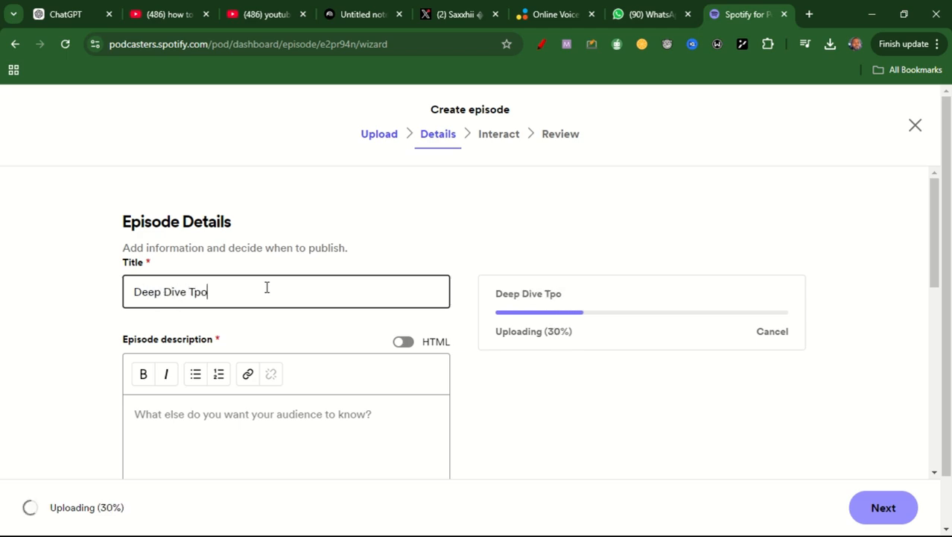
key("BackSpace")
key("BackSpace")
type("o")
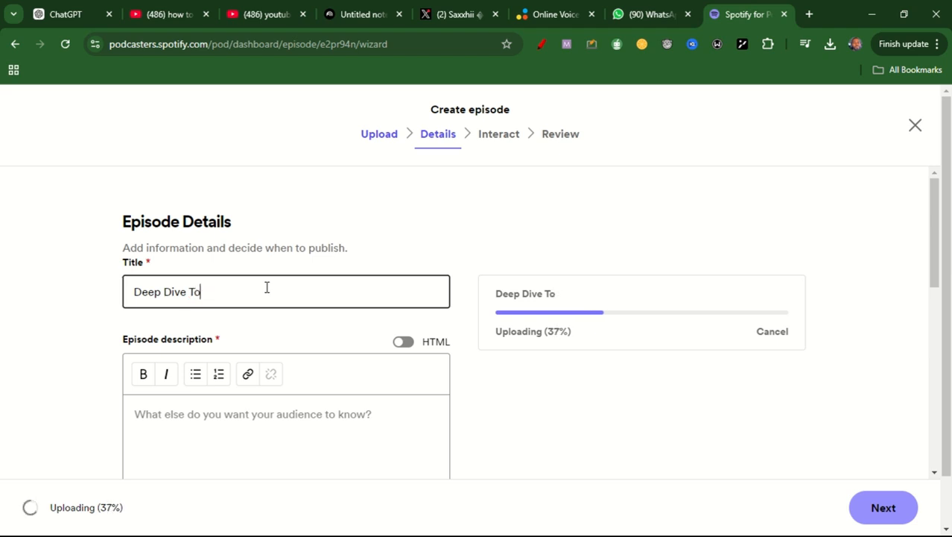
type(" % seci")
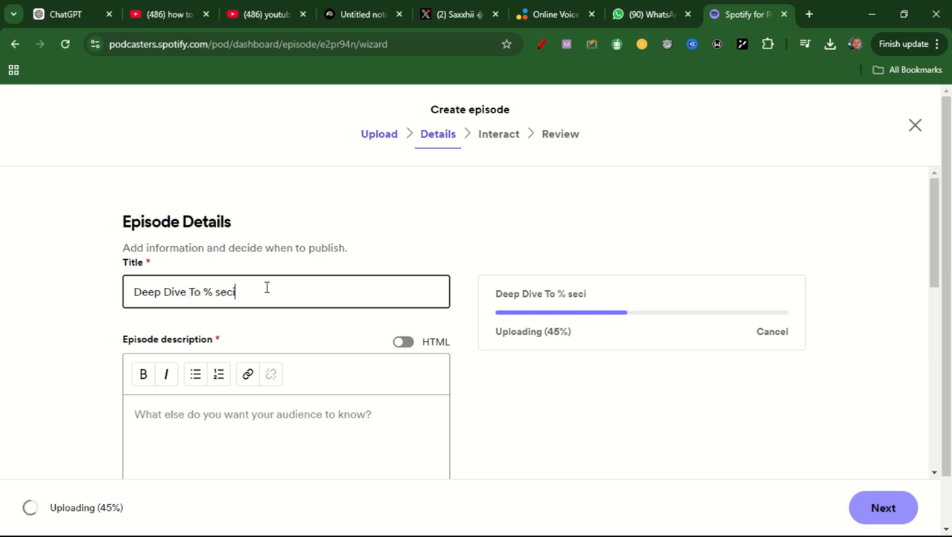
key("BackSpace")
key("BackSpace")
key("BackSpace")
key("BackSpace")
key("BackSpace")
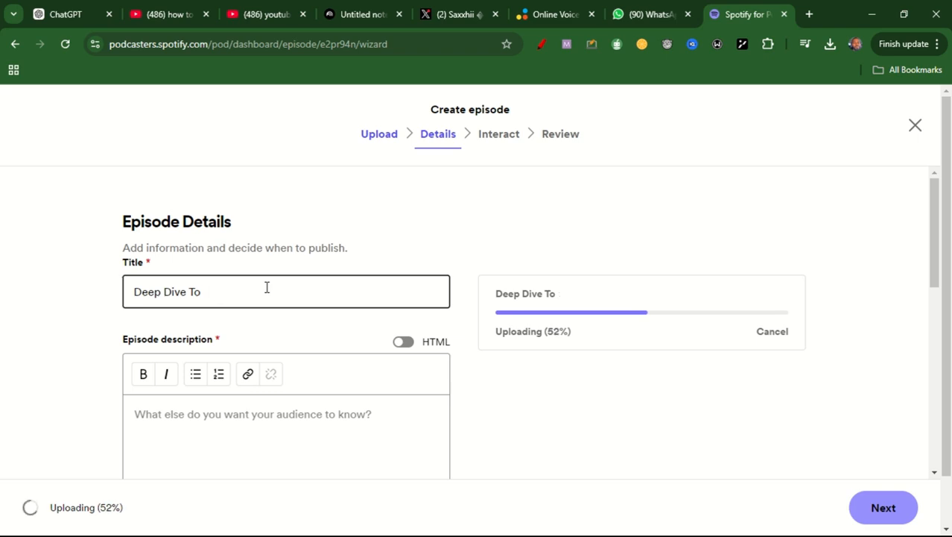
type("5")
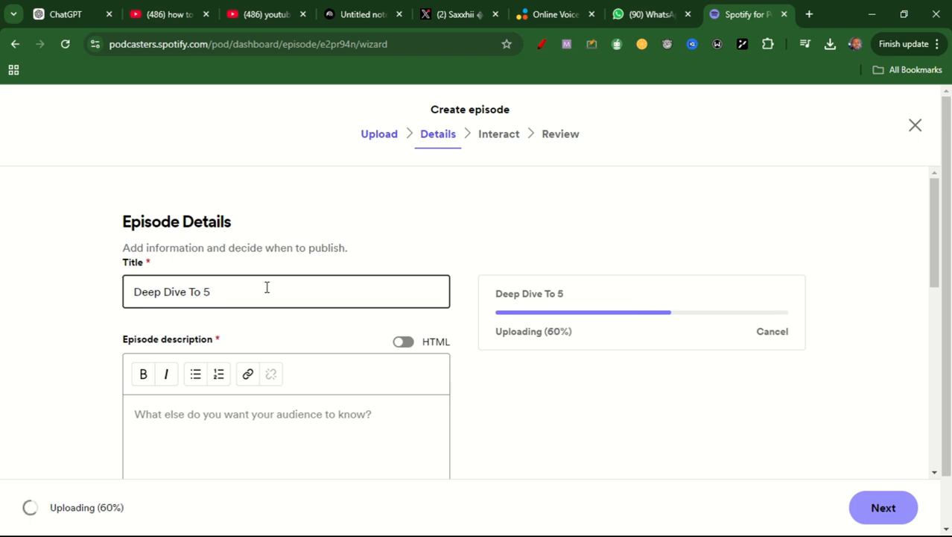
type(" Secon")
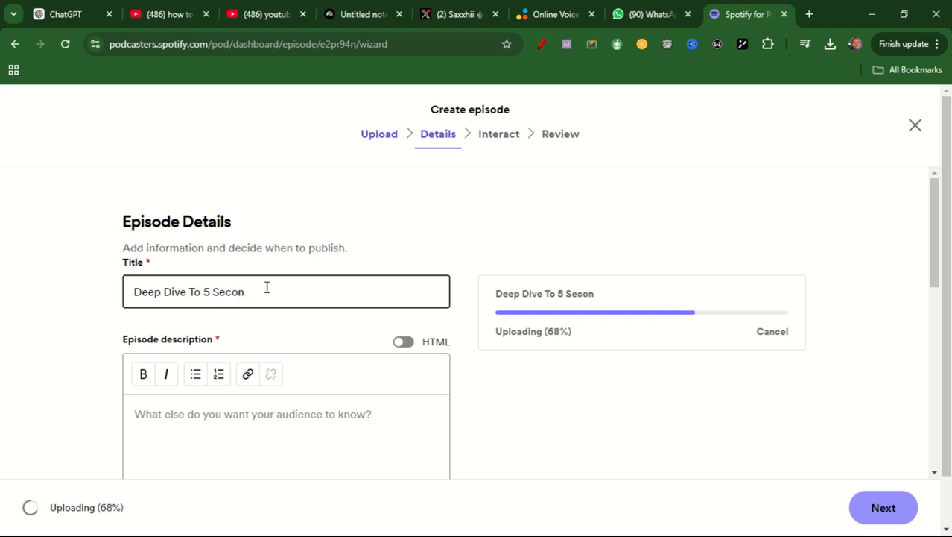
type("ds Rule")
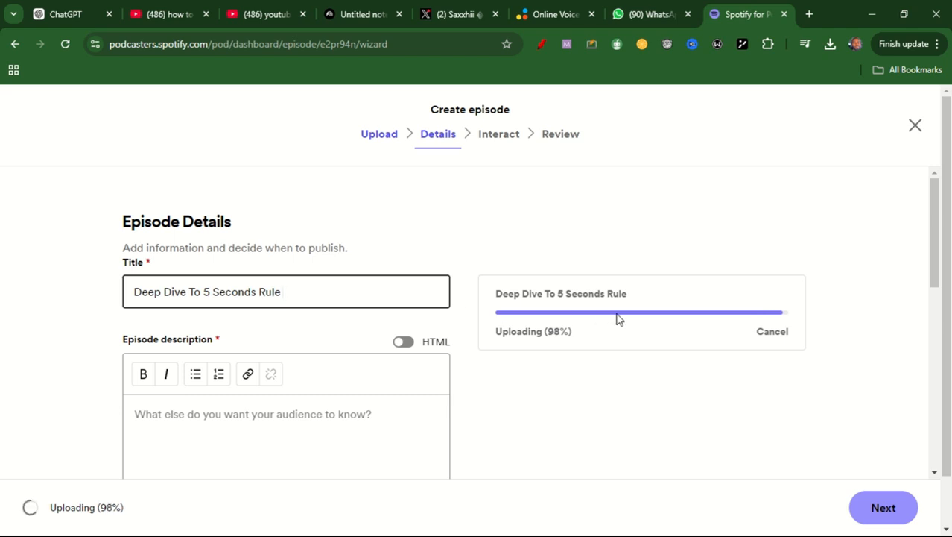
- Copy the episode title into the ChatGPT conversation and submit it with the request "write a pidcast descripton for this"
left_click_drag(934, 216, 938, 244)
left_click_drag(285, 241, 121, 241)
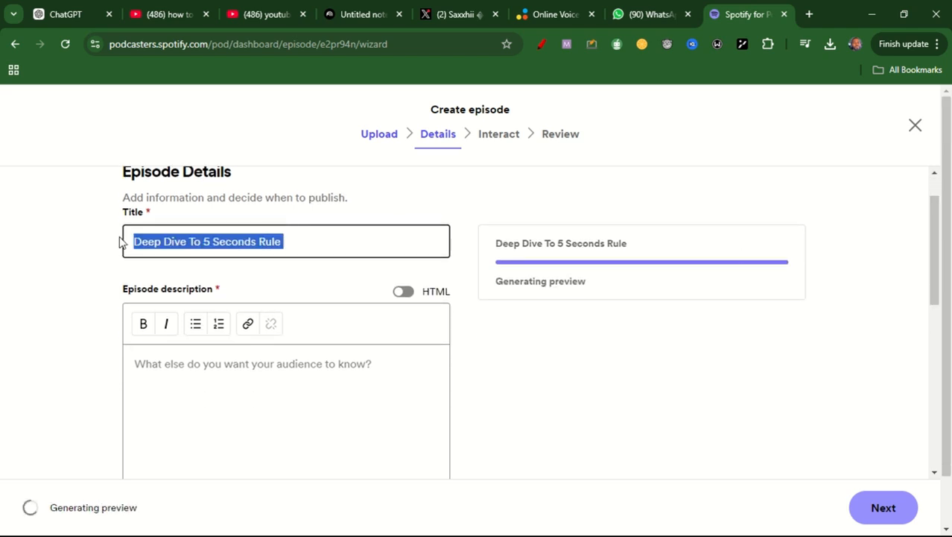
left_click(65, 14)
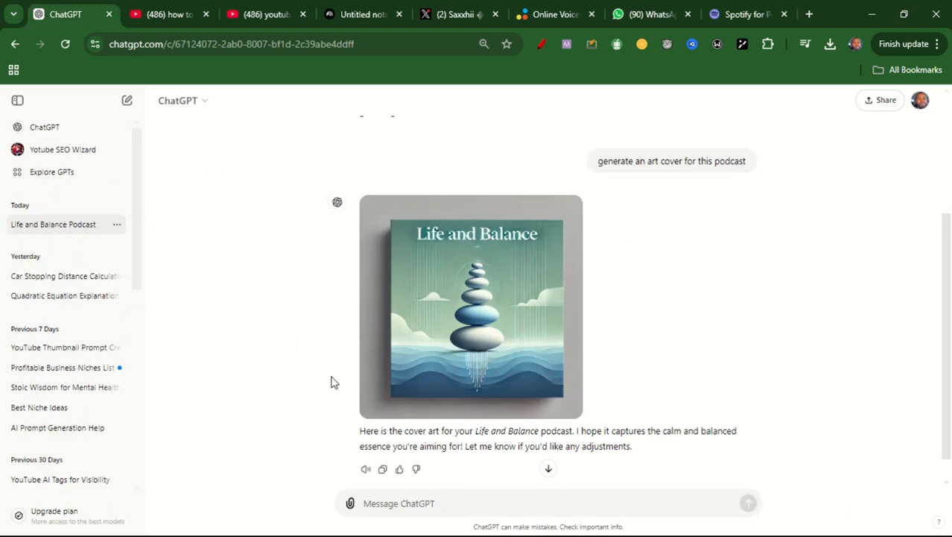
type("Deep Dive To 5 Seconds Rule")
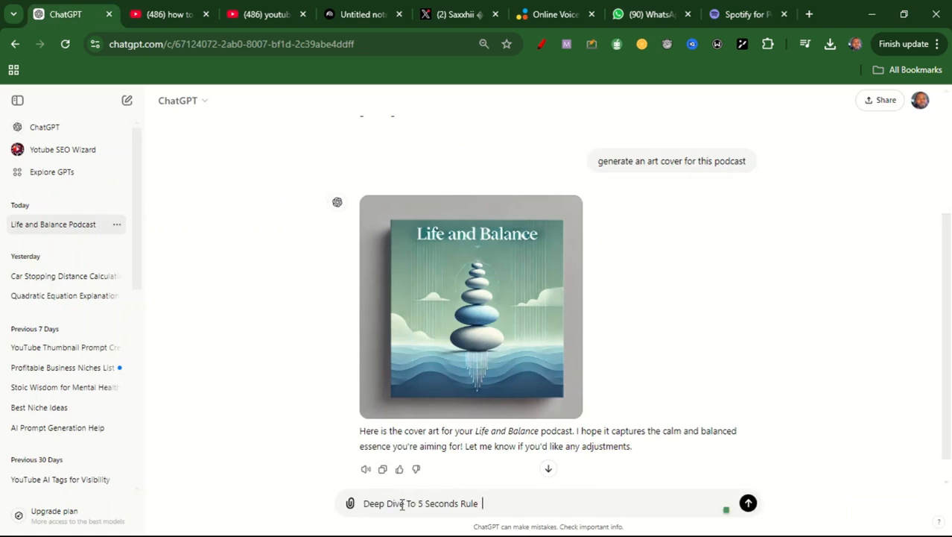
type("write a pidcast de")
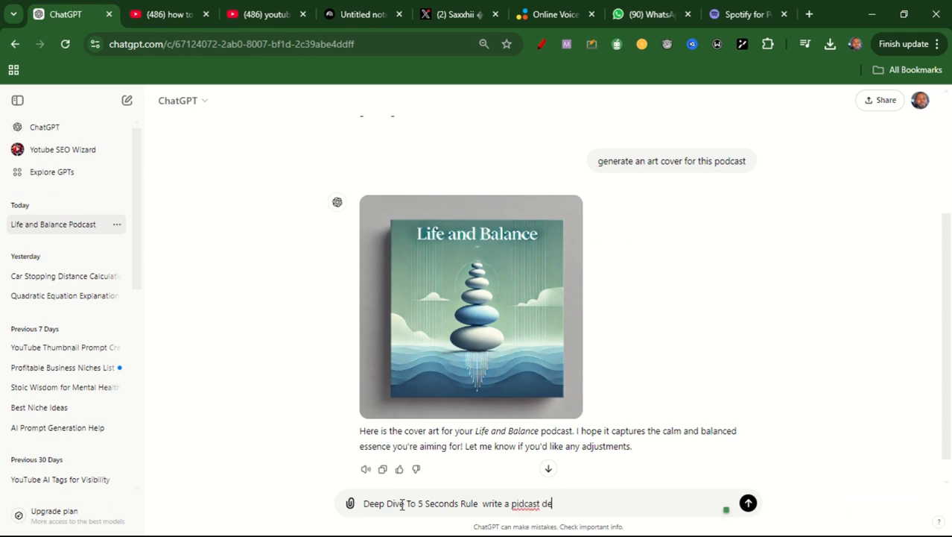
type("scriptomn for this")
key("Return")
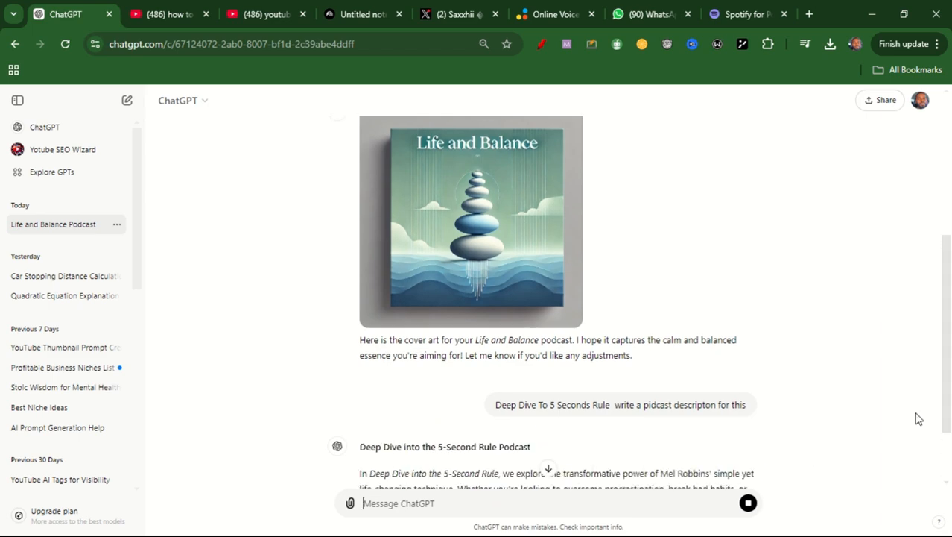
left_click_drag(949, 343, 951, 406)
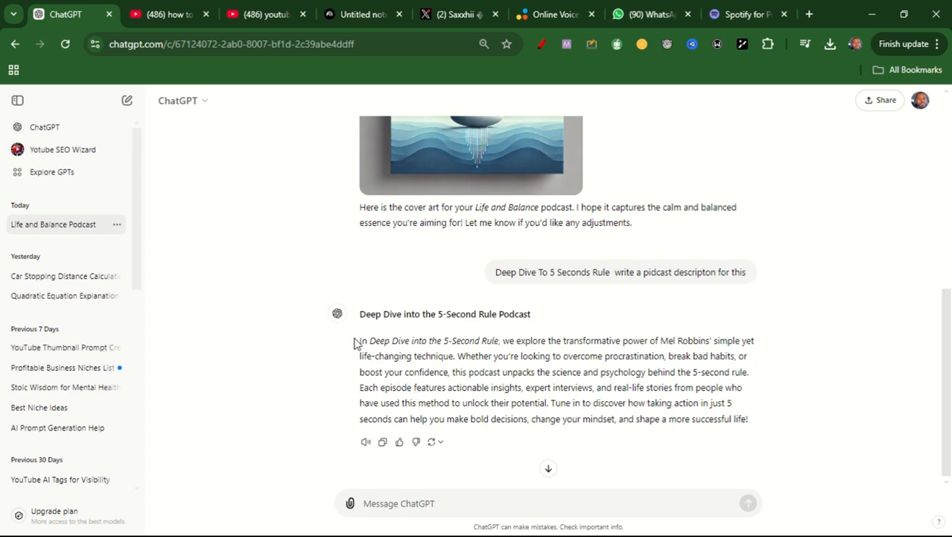
- Copy the 5-Second Rule description paragraph from the ChatGPT reply into the episode description in Spotify for Podcasters
left_click_drag(360, 340, 759, 439)
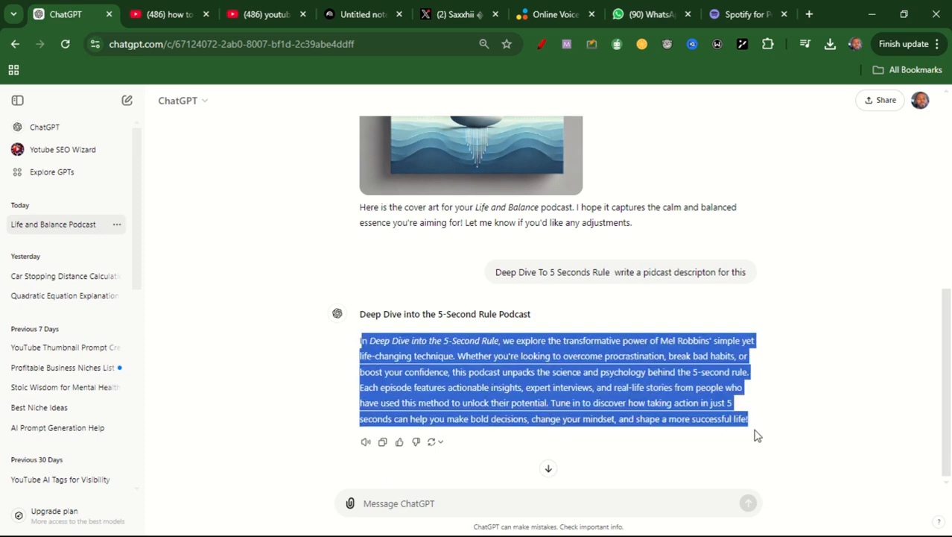
left_click(747, 422)
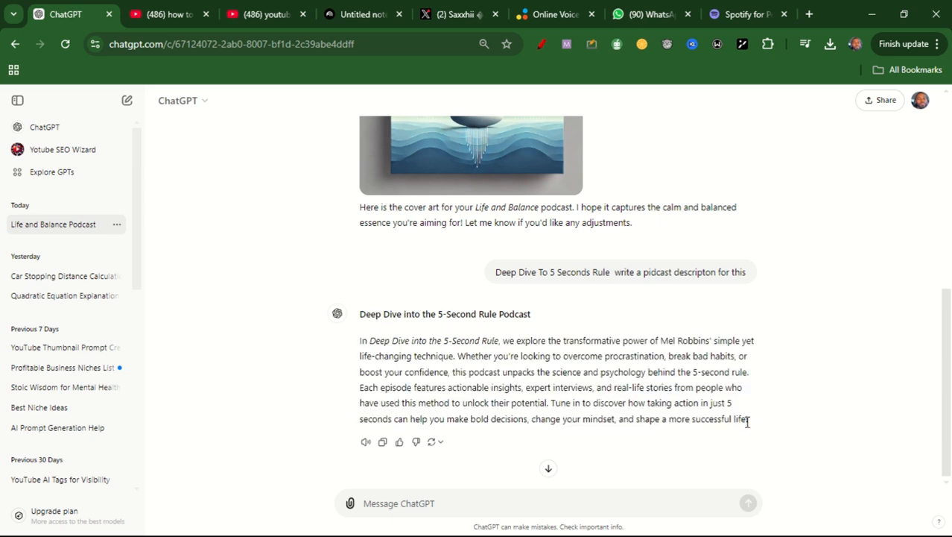
left_click_drag(362, 341, 764, 447)
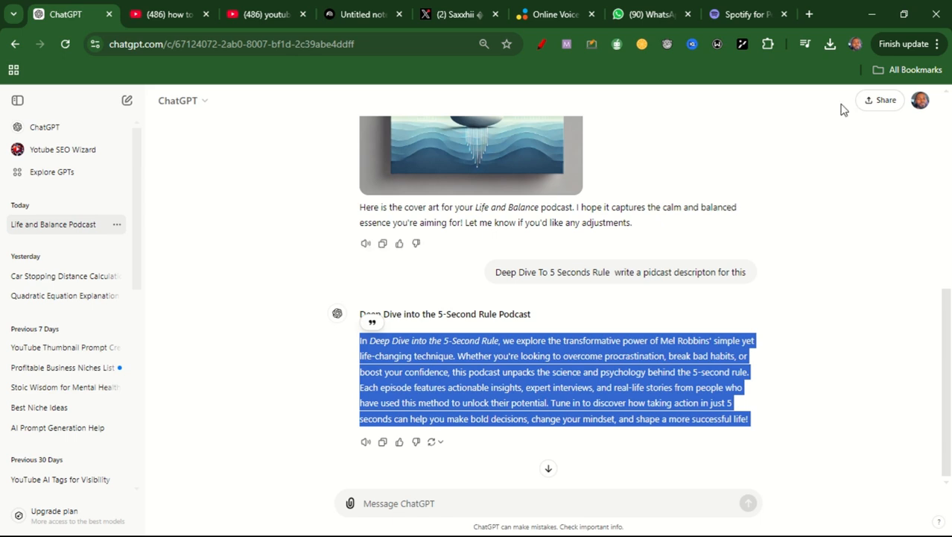
left_click(755, 6)
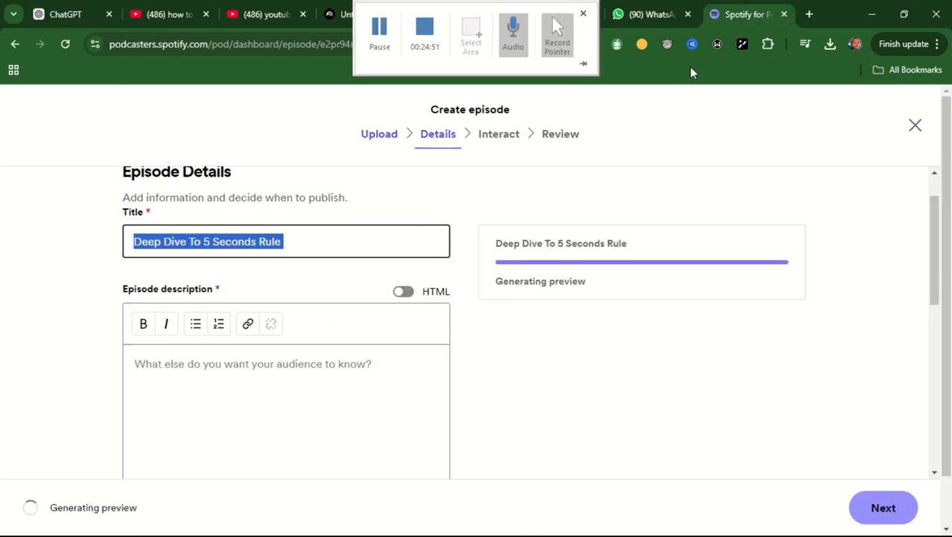
left_click(194, 387)
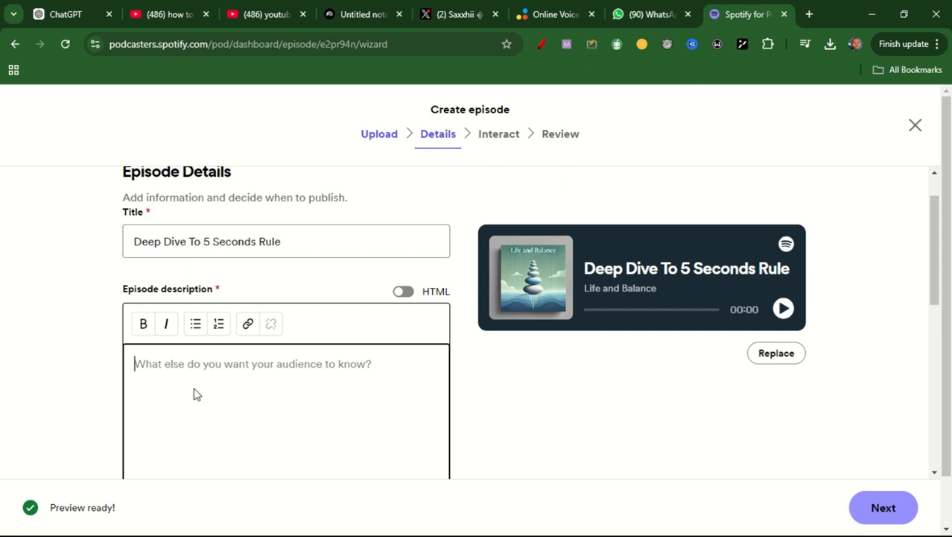
key("ctrl+v")
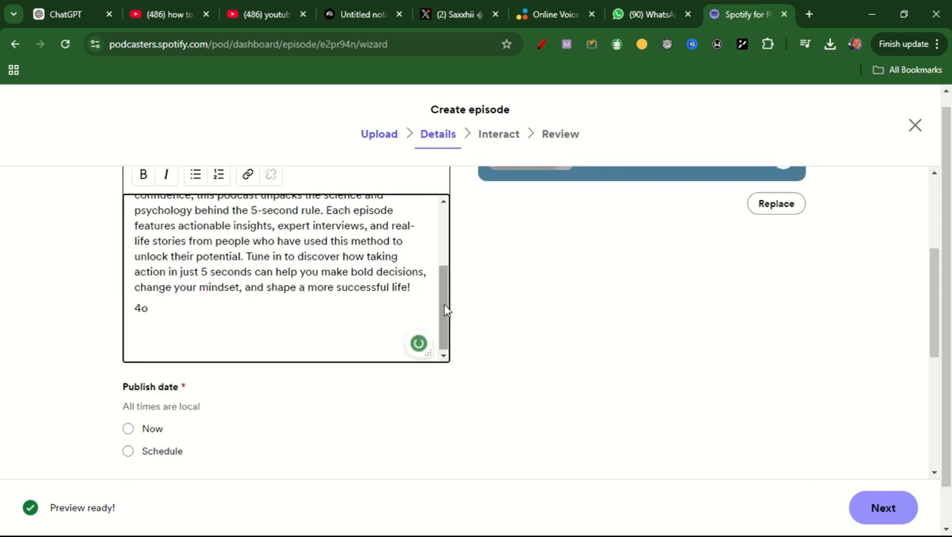
- Delete the stray "4o" at the end of the episode description and clear everything before the opening words "In Deep Dive into the 5-Second Rule"
left_click_drag(441, 303, 442, 287)
scroll(441, 284, "down", 2)
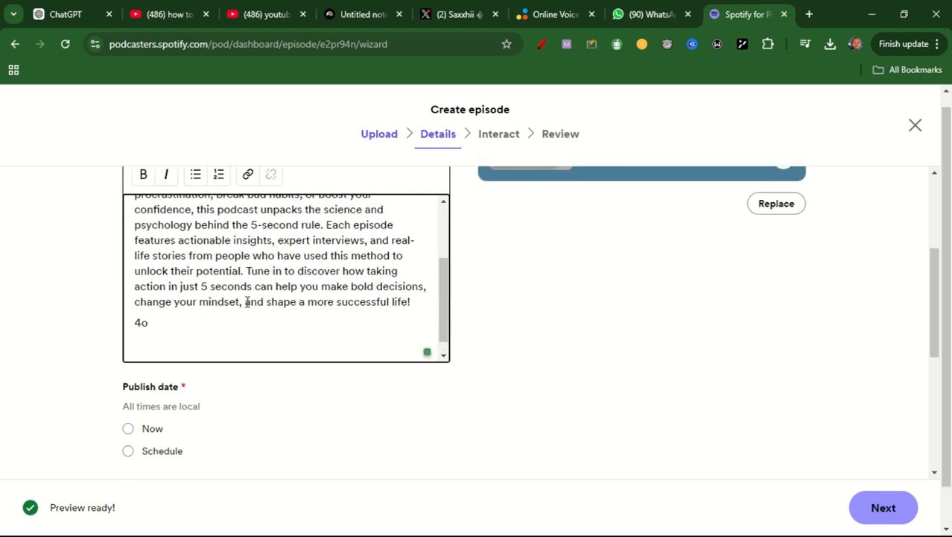
left_click_drag(149, 320, 123, 324)
key("BackSpace")
key("BackSpace")
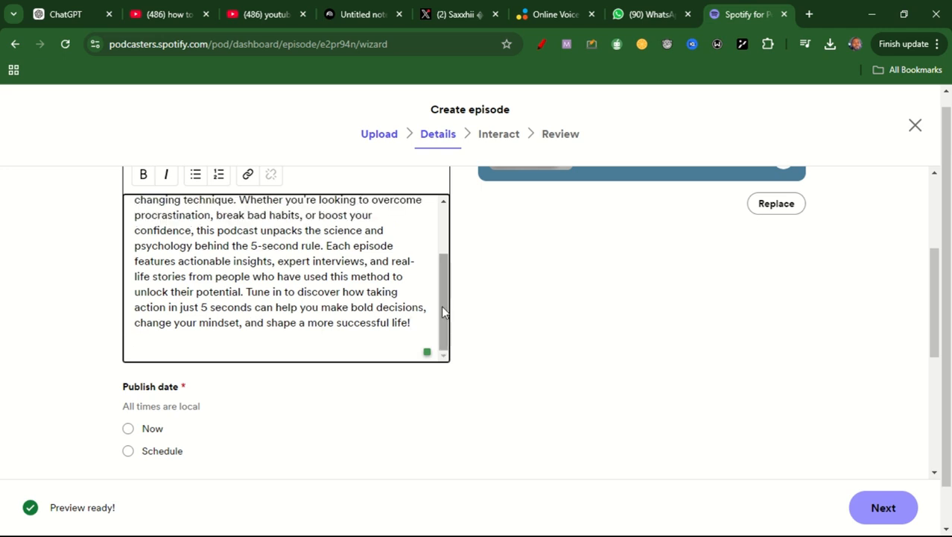
scroll(441, 305, "up", 2)
left_click(135, 250)
key("BackSpace")
key("BackSpace")
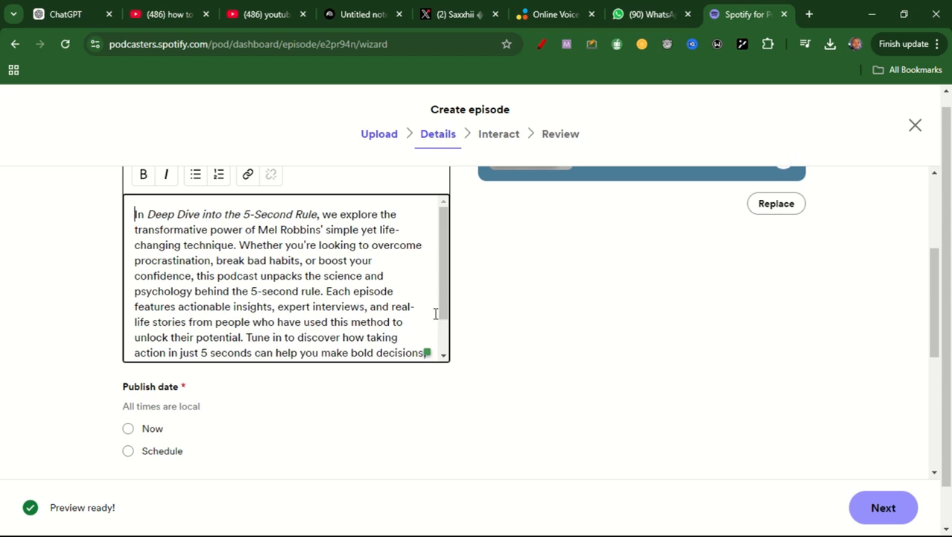
- Set the episode's publish date to Now and check the description from its beginning
scroll(443, 298, "down", 2)
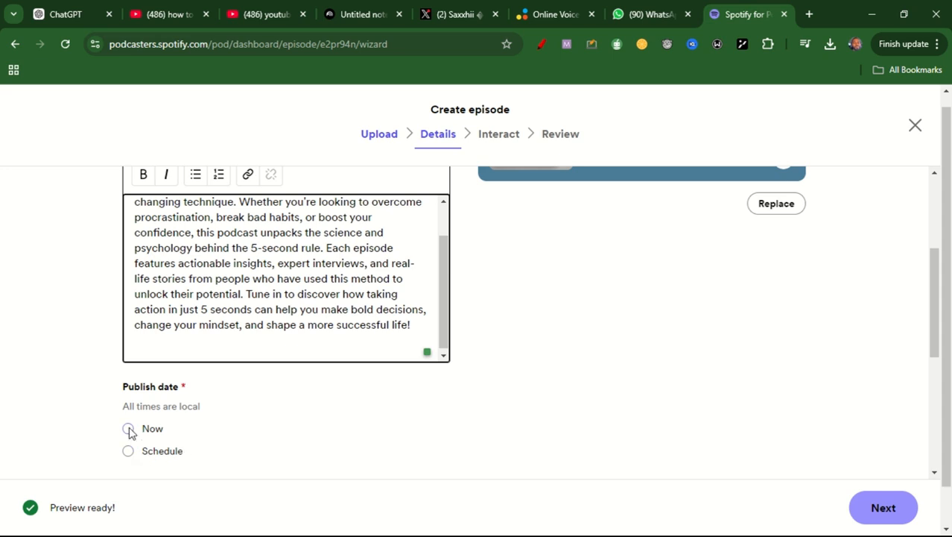
left_click(129, 452)
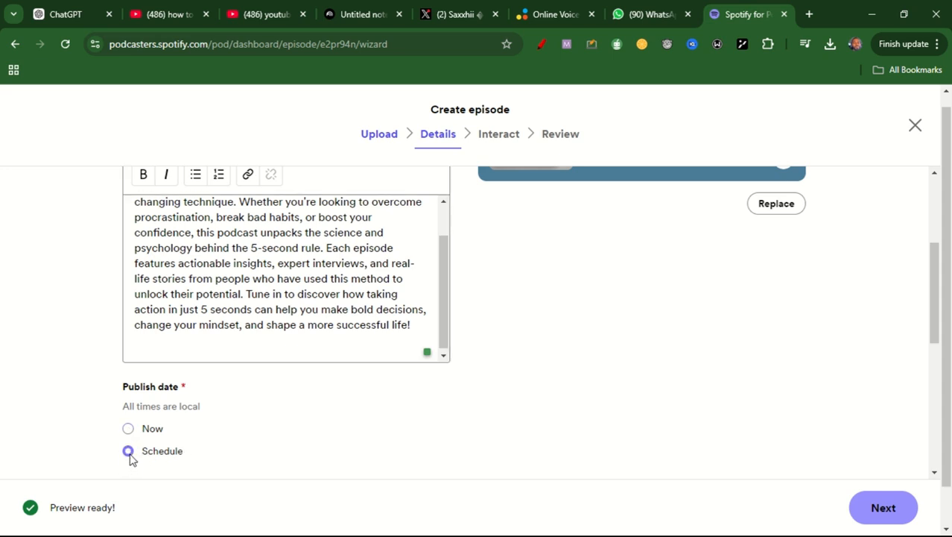
left_click(130, 431)
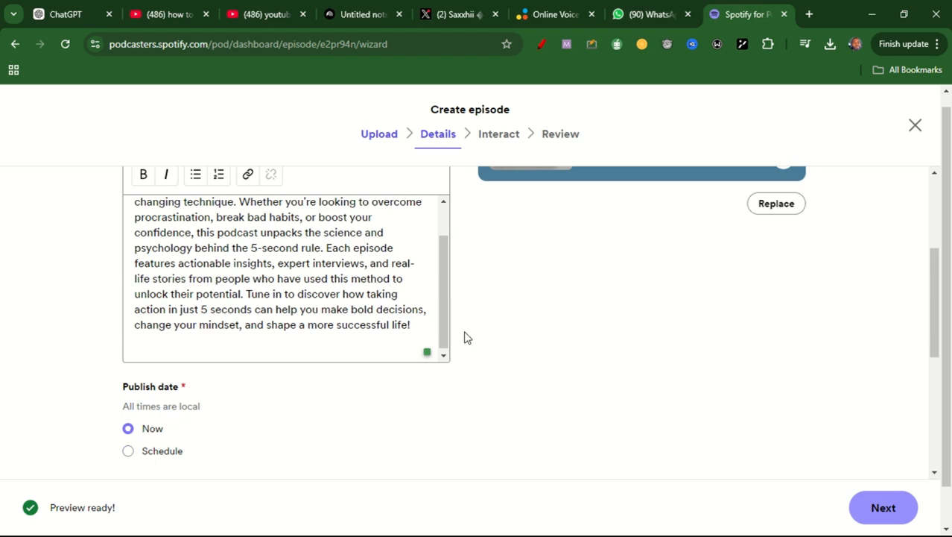
left_click_drag(447, 322, 444, 223)
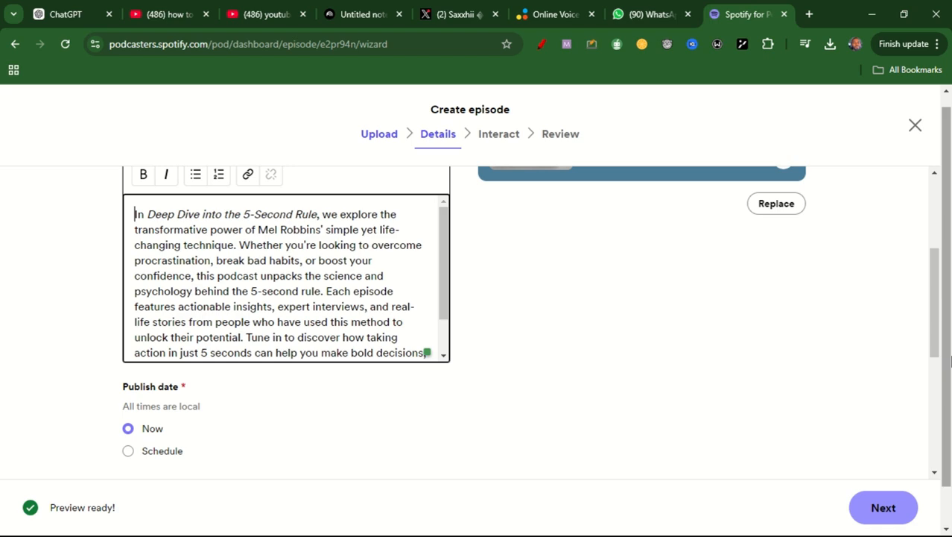
- Declare No for both explicit content and promotional content, and proceed to the episode's Interact stage
left_click_drag(936, 309, 925, 389)
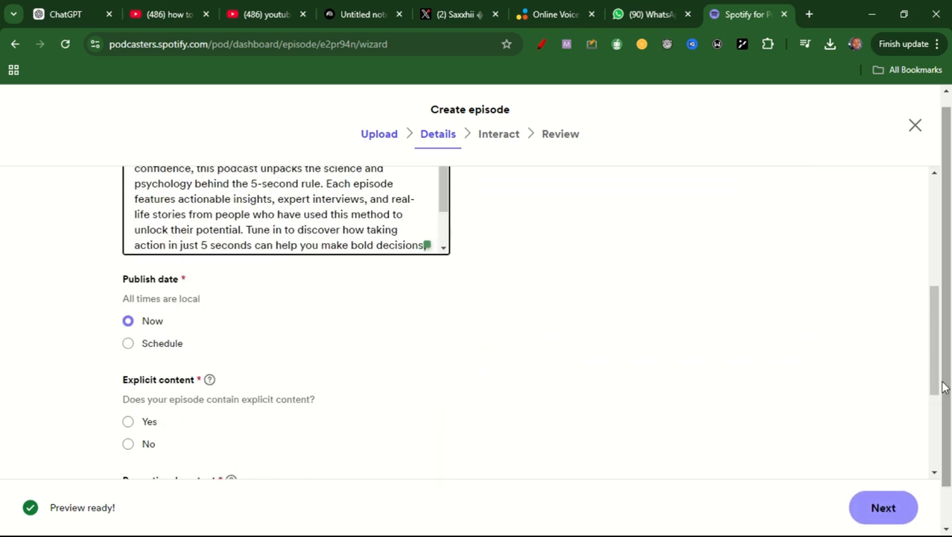
left_click(880, 519)
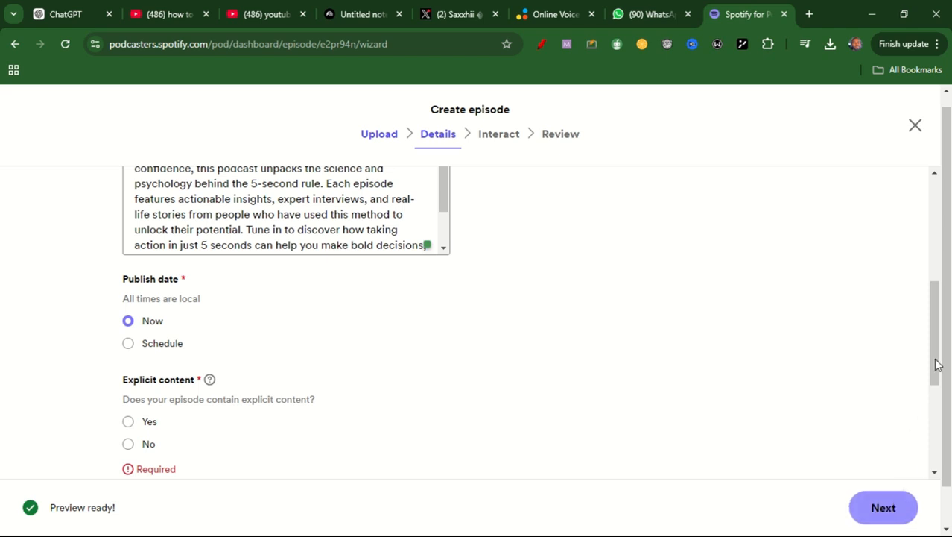
left_click_drag(937, 353, 943, 403)
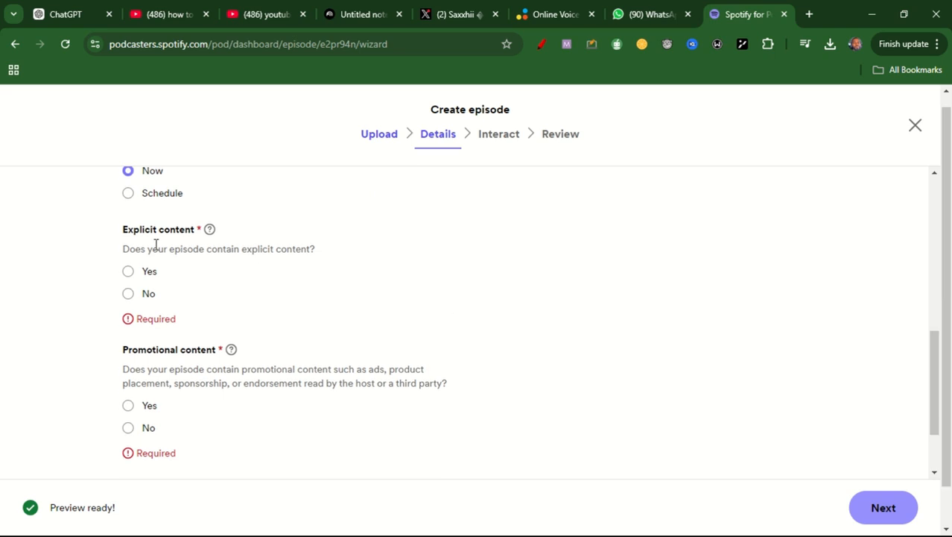
left_click(129, 295)
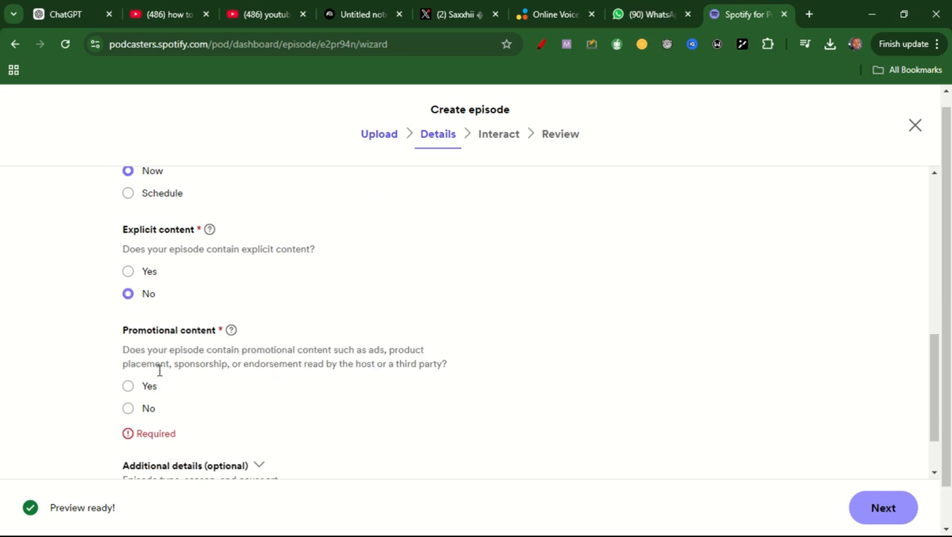
left_click(127, 409)
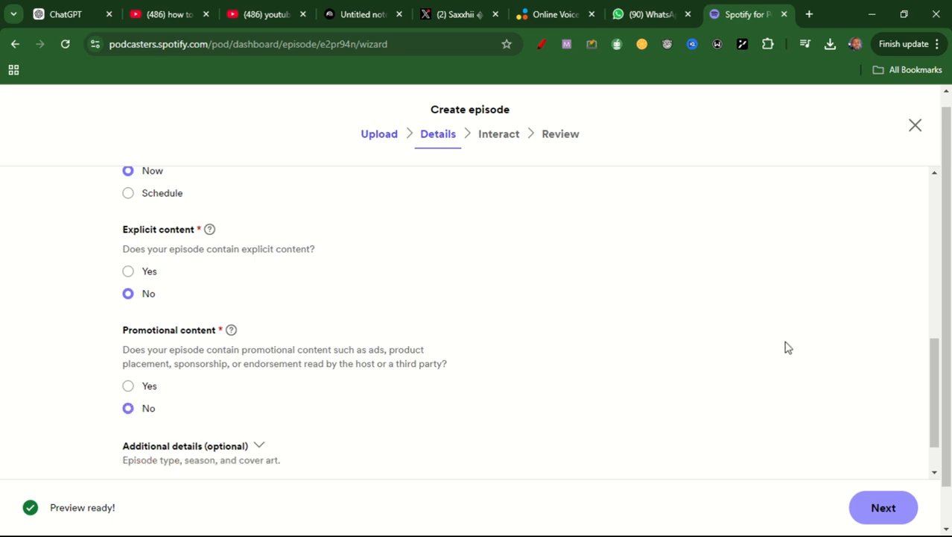
left_click_drag(935, 379, 937, 415)
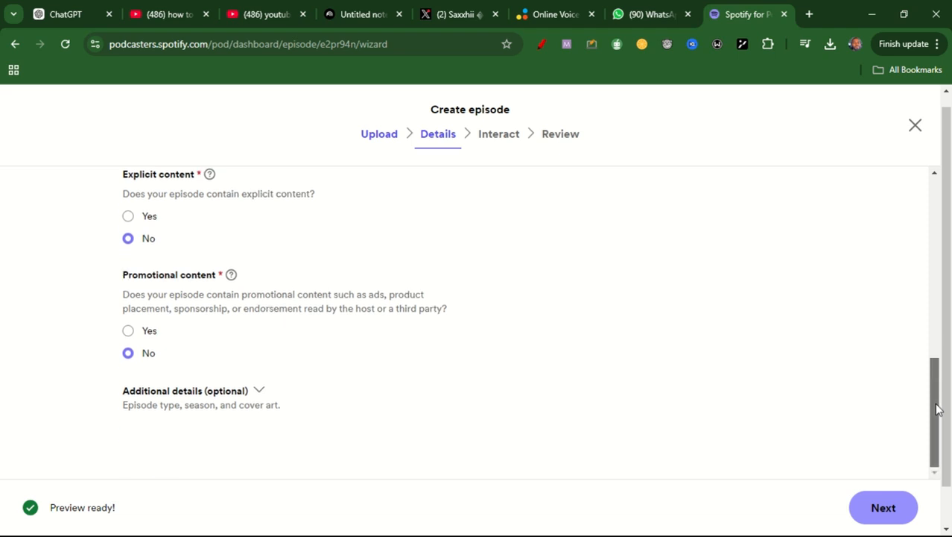
left_click(883, 509)
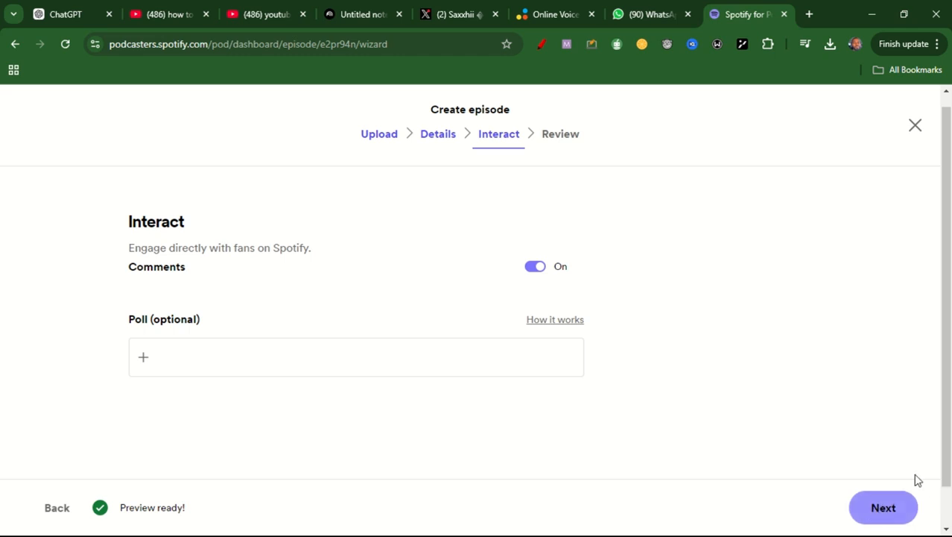
- Leave comments on without adding a poll, review the episode summary, and publish the episode
left_click(899, 506)
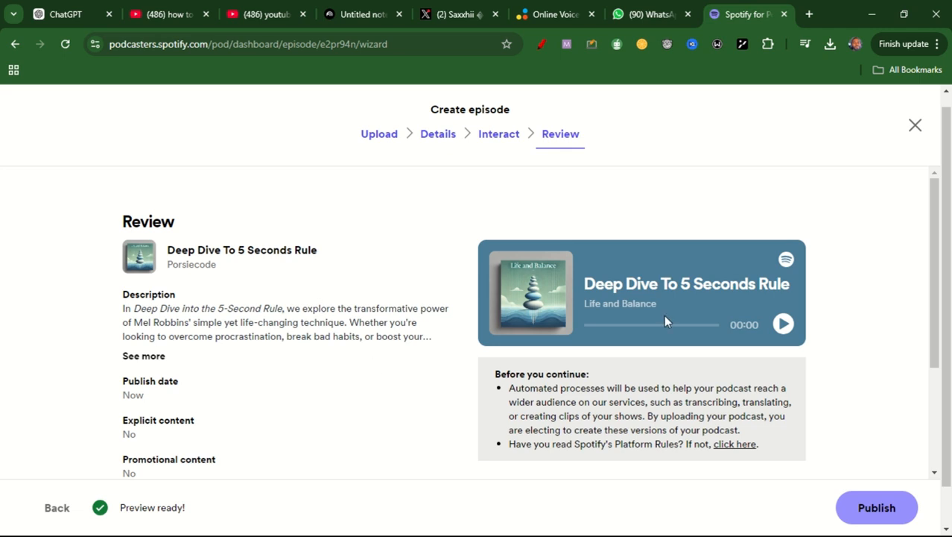
left_click_drag(937, 262, 945, 186)
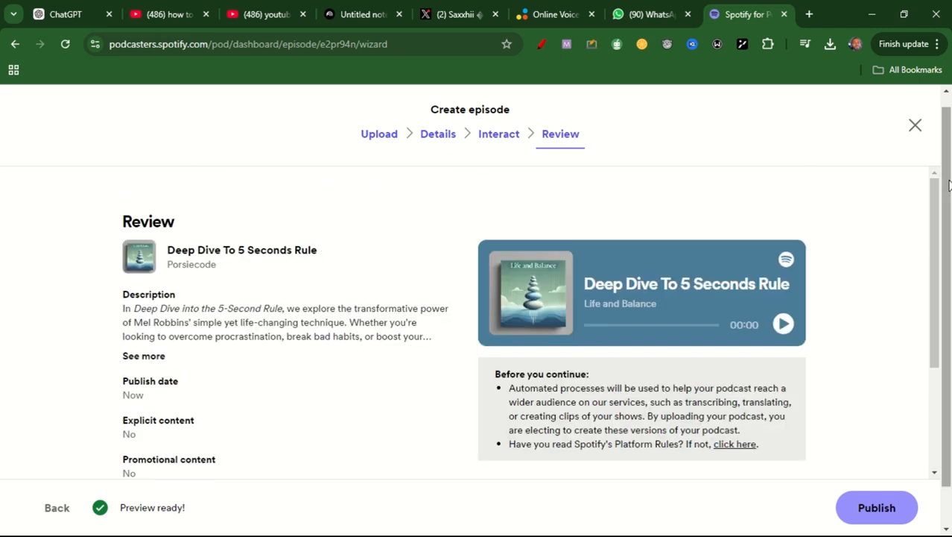
left_click(877, 510)
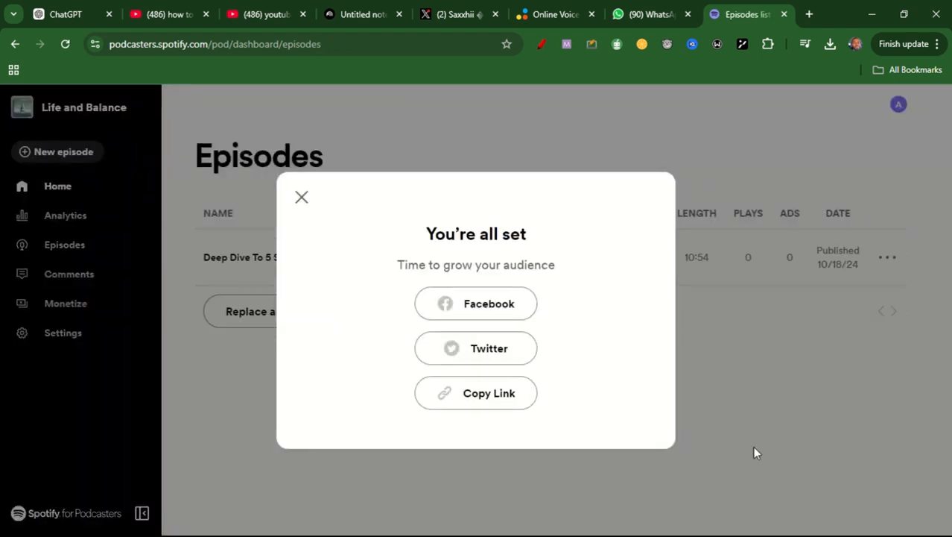
- Copy the published episode's share link, dismiss the sharing dialog, and open the link in a new browser tab
left_click(489, 395)
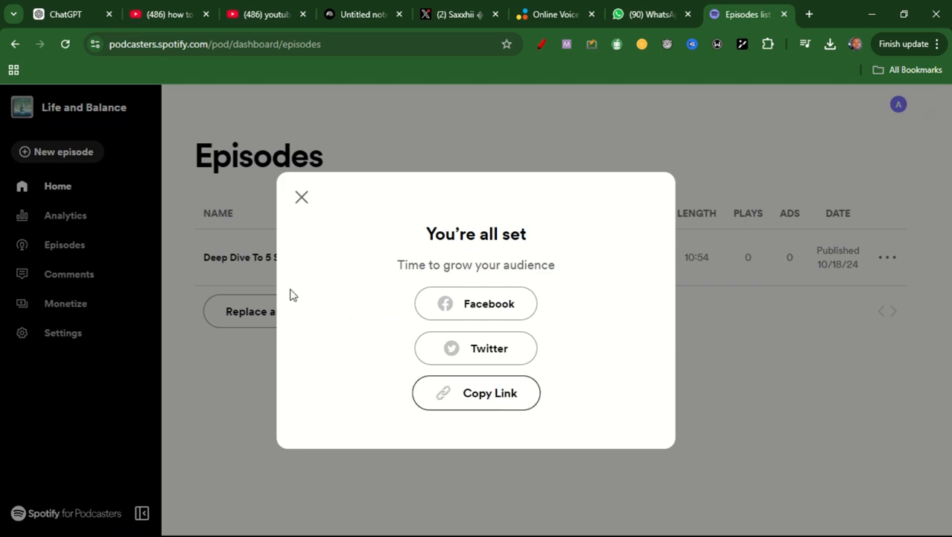
left_click(301, 200)
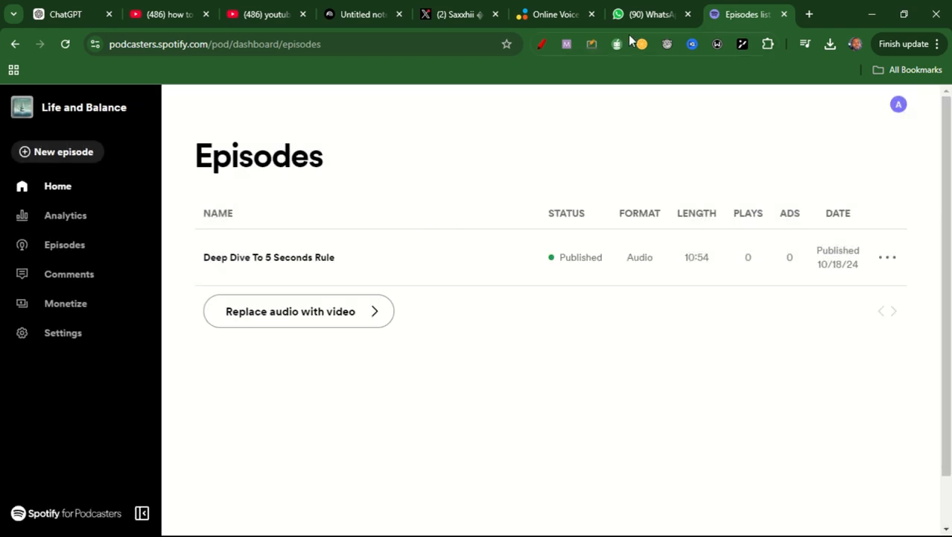
left_click(810, 14)
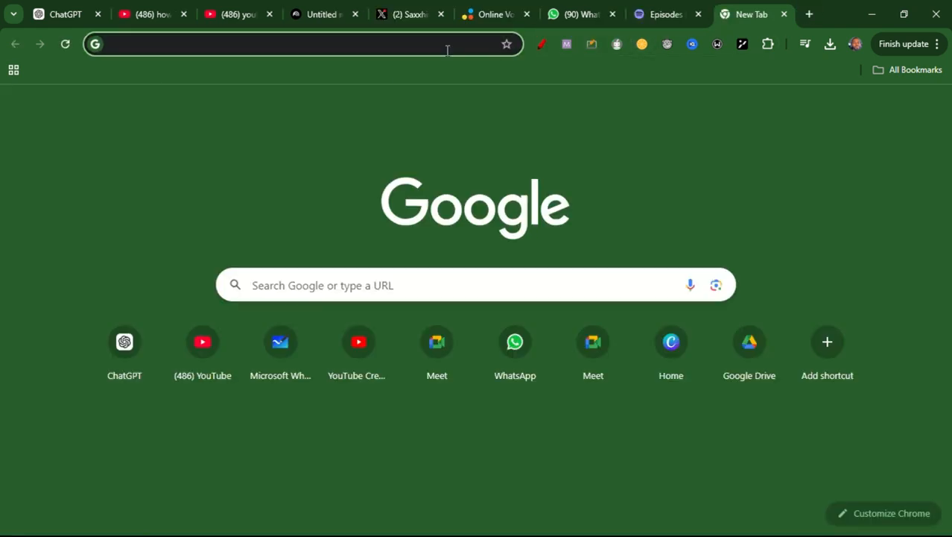
left_click(448, 48)
key("ctrl+v")
key("Return")
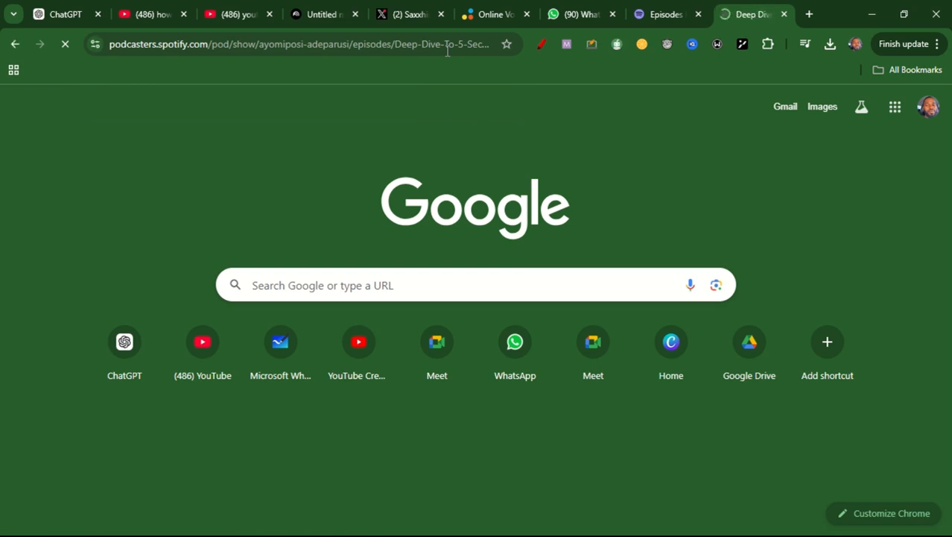